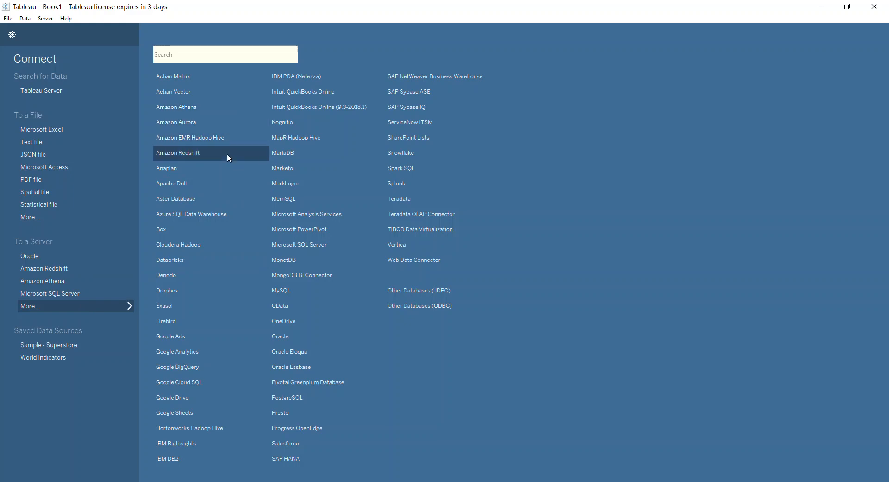
Step: Start an Amazon Athena connection and check its server region against the AWS Regions and Availability Zones page in the browser
{"action": "left_click", "coordinate": [237, 108]}
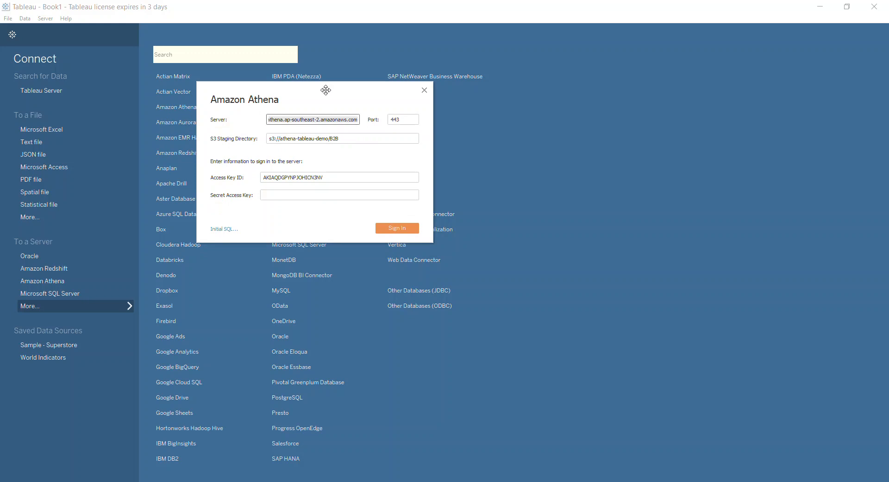
{"action": "left_click_drag", "start_coordinate": [328, 93], "coordinate": [399, 152]}
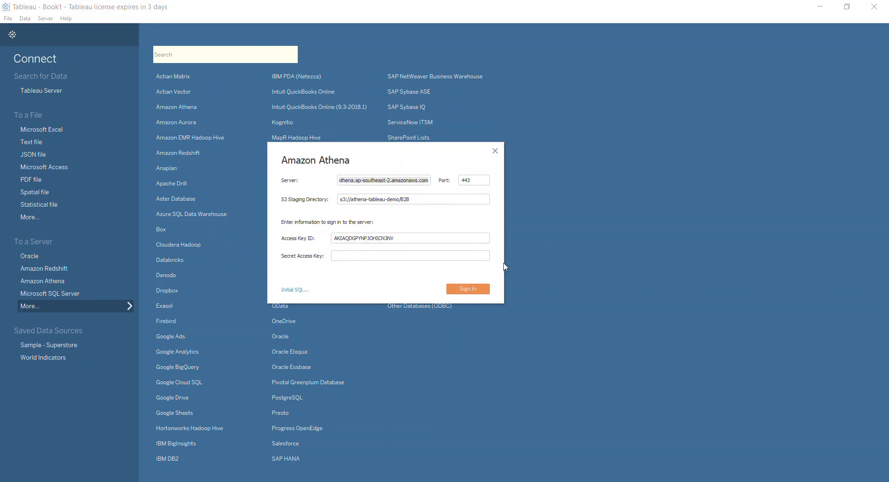
{"action": "left_click", "coordinate": [479, 257]}
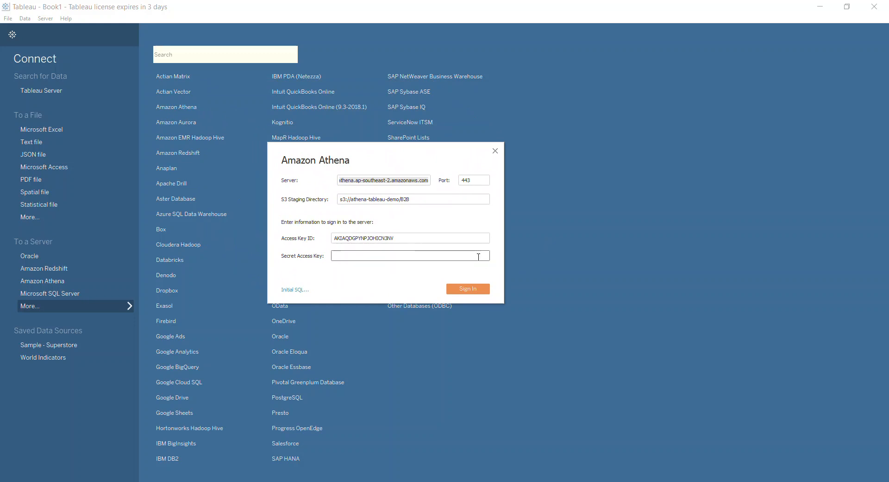
{"action": "left_click", "coordinate": [400, 182]}
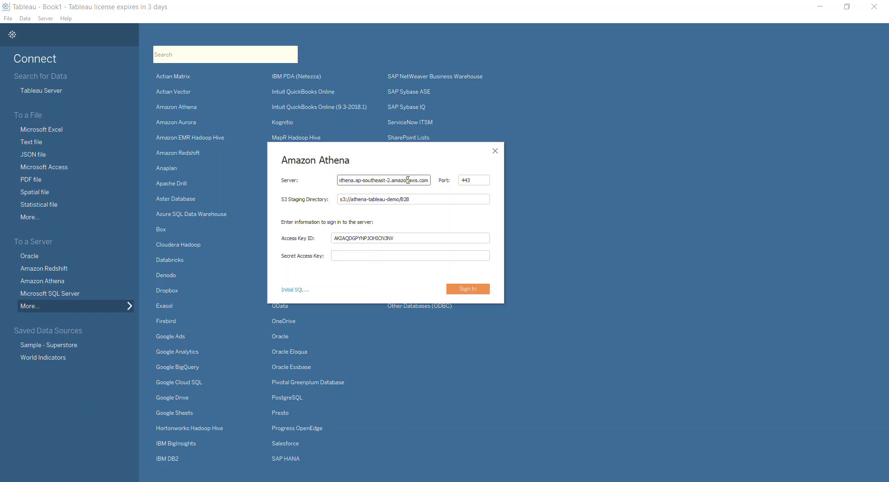
{"action": "left_click_drag", "start_coordinate": [398, 184], "coordinate": [308, 175]}
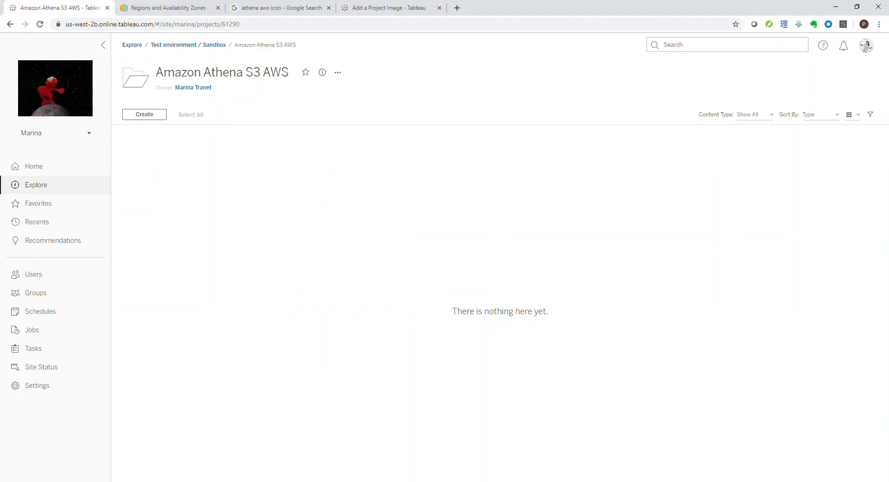
{"action": "left_click", "coordinate": [194, 6]}
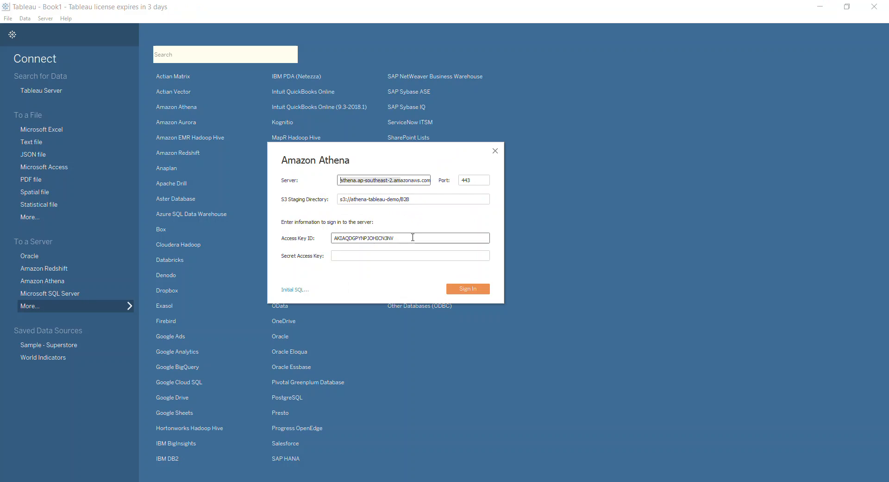
Step: Paste the secret access key into the Amazon Athena connection form, keep port 443, and sign in
{"action": "left_click", "coordinate": [390, 256]}
{"action": "key", "text": "ctrl+v"}
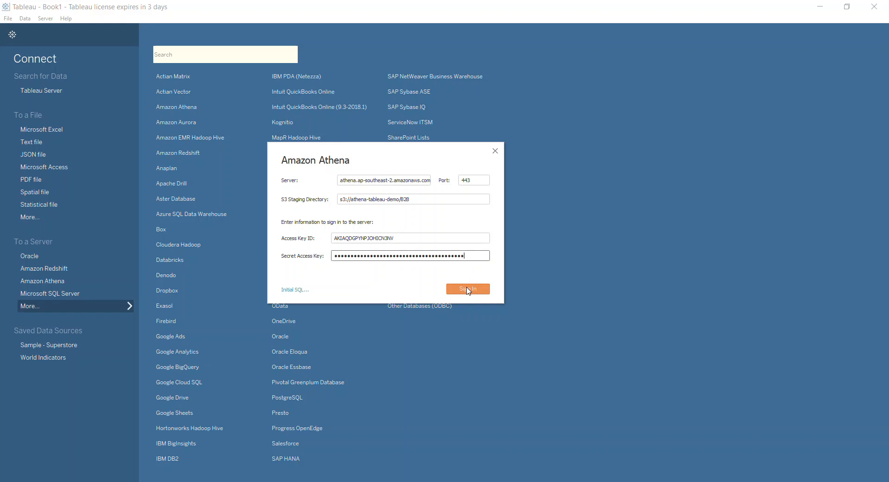
{"action": "left_click", "coordinate": [483, 182]}
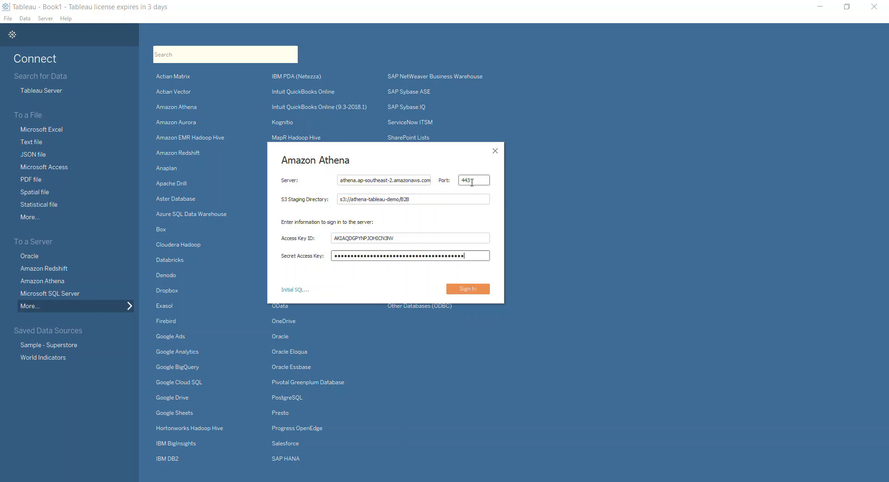
{"action": "left_click", "coordinate": [470, 290]}
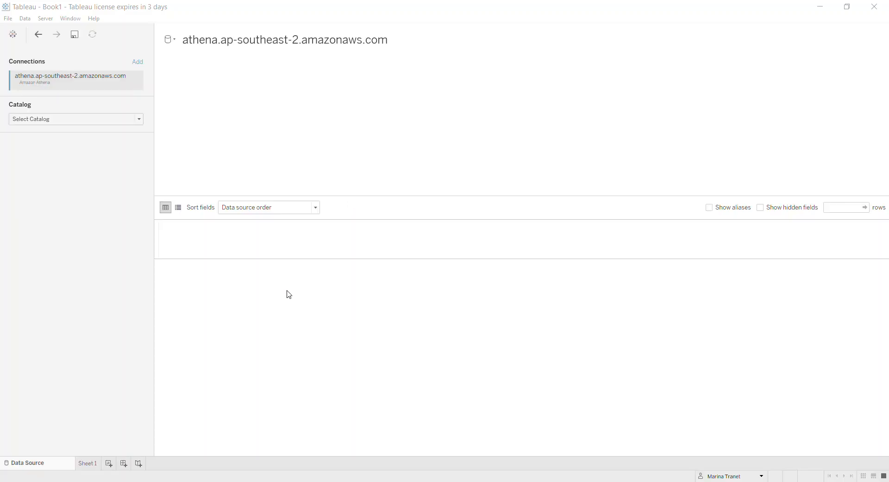
Step: Select the AwsDataCatalog catalog and the tableau_demodb database for the Athena connection
{"action": "left_click", "coordinate": [107, 120]}
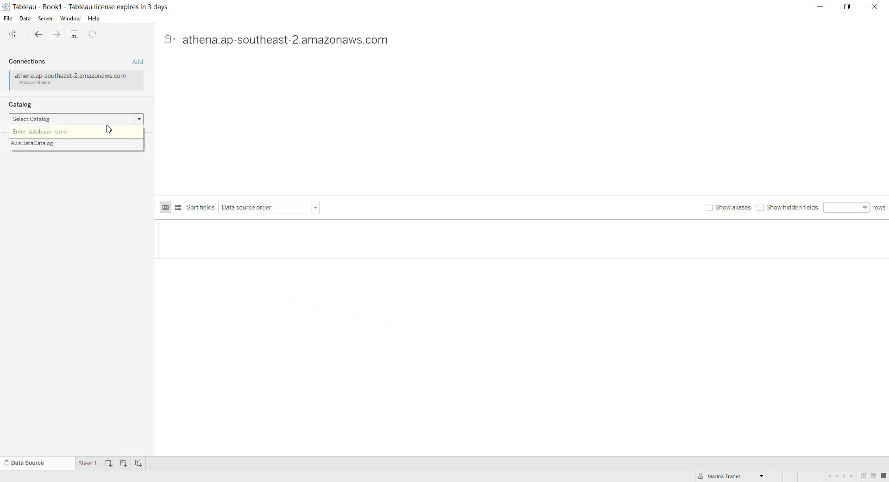
{"action": "left_click", "coordinate": [95, 144]}
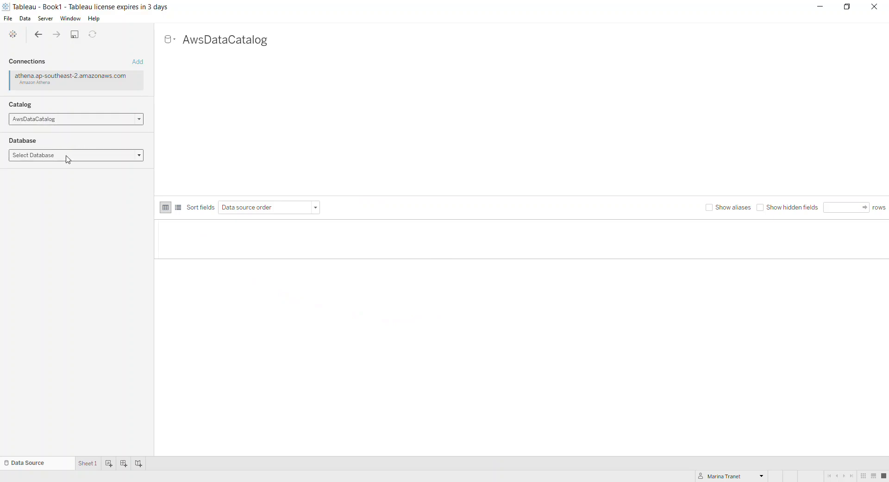
{"action": "left_click", "coordinate": [67, 155]}
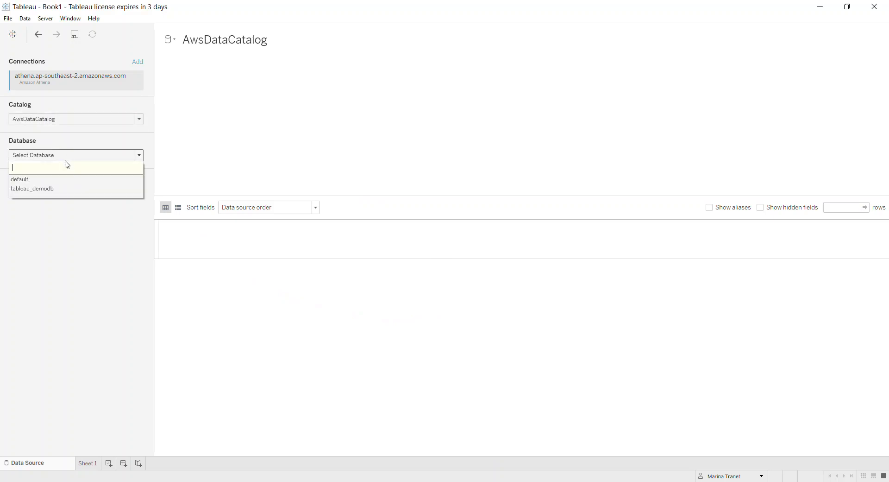
{"action": "left_click", "coordinate": [32, 189]}
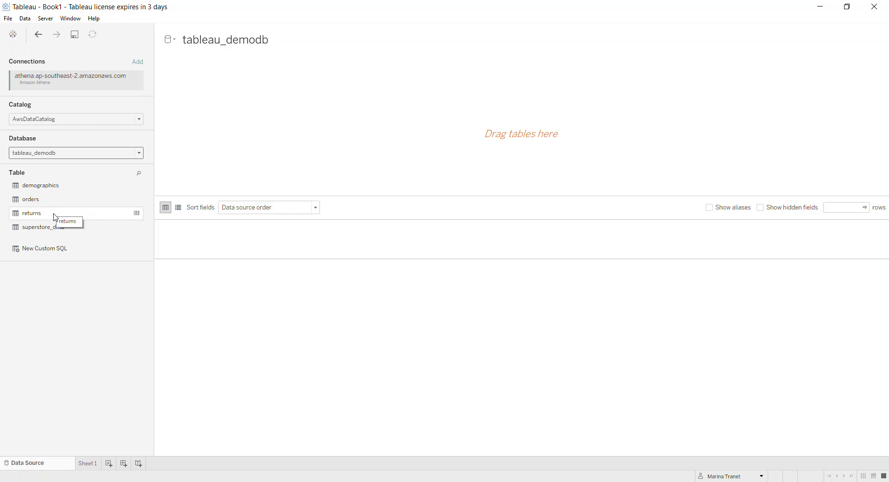
{"action": "left_click_drag", "start_coordinate": [51, 228], "coordinate": [79, 227]}
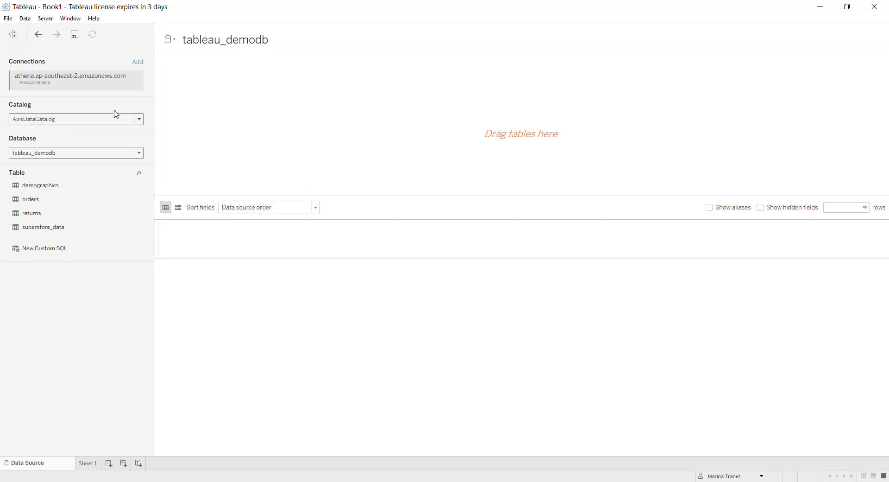
Step: Look through the connectors available for adding a second connection to the data source, then dismiss the list
{"action": "left_click", "coordinate": [141, 63]}
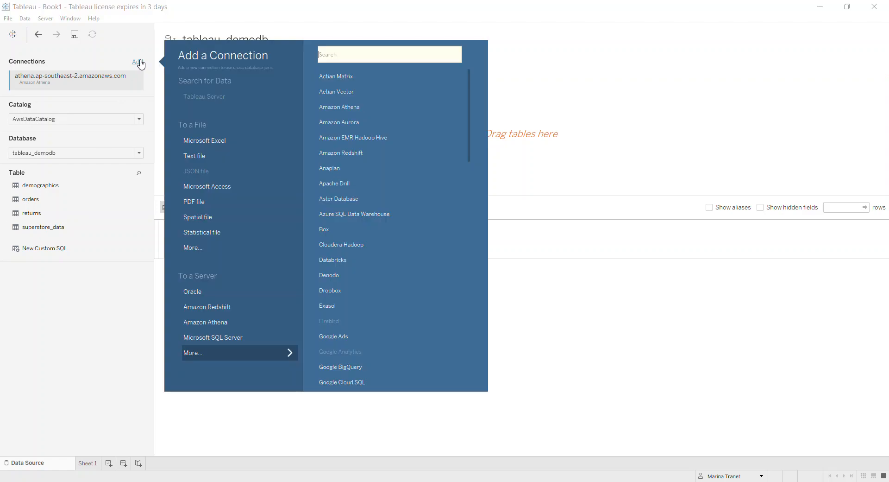
{"action": "scroll", "coordinate": [360, 185], "scroll_direction": "down", "scroll_amount": 7}
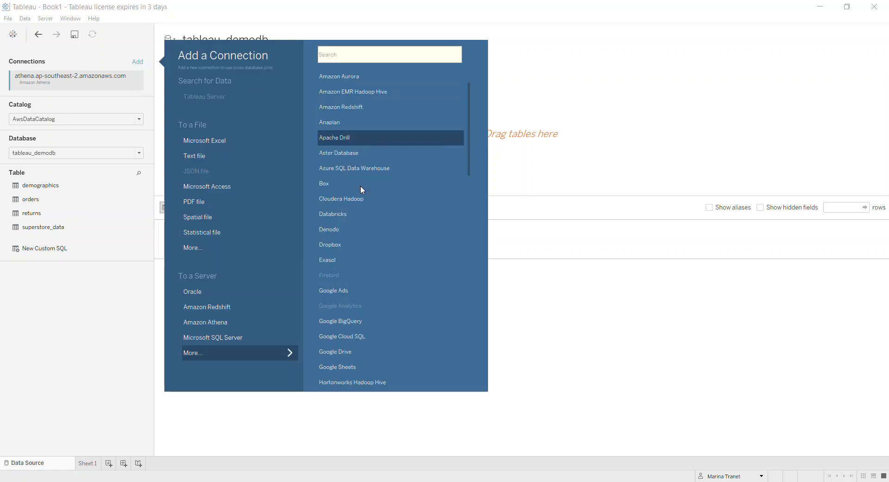
{"action": "scroll", "coordinate": [360, 186], "scroll_direction": "up", "scroll_amount": 6}
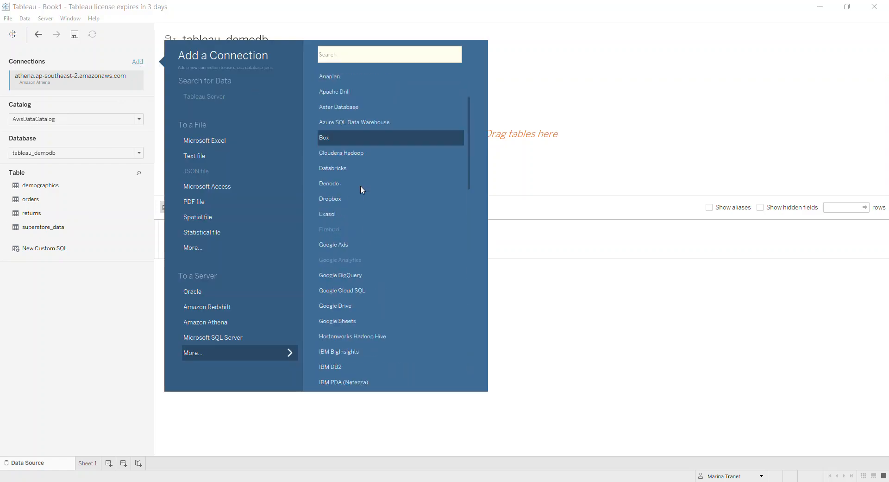
{"action": "left_click", "coordinate": [54, 314]}
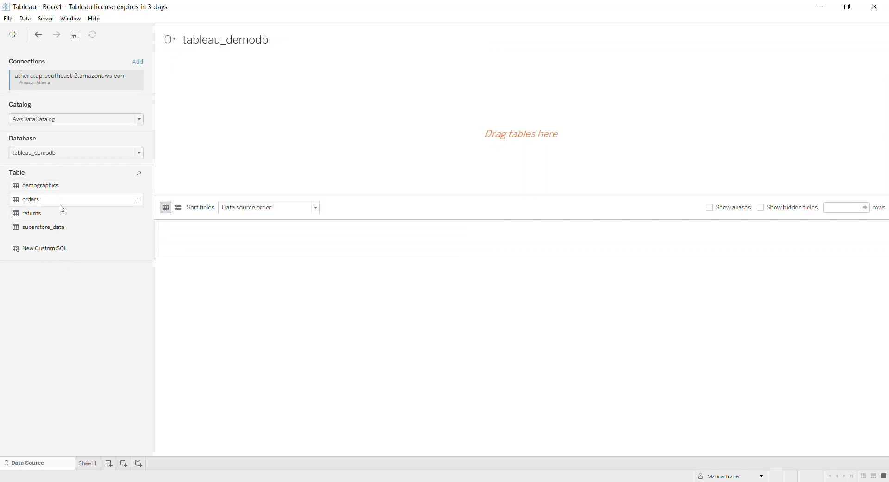
Step: Add the superstore_data table to the data source and update its data preview
{"action": "left_click_drag", "start_coordinate": [57, 236], "coordinate": [312, 147]}
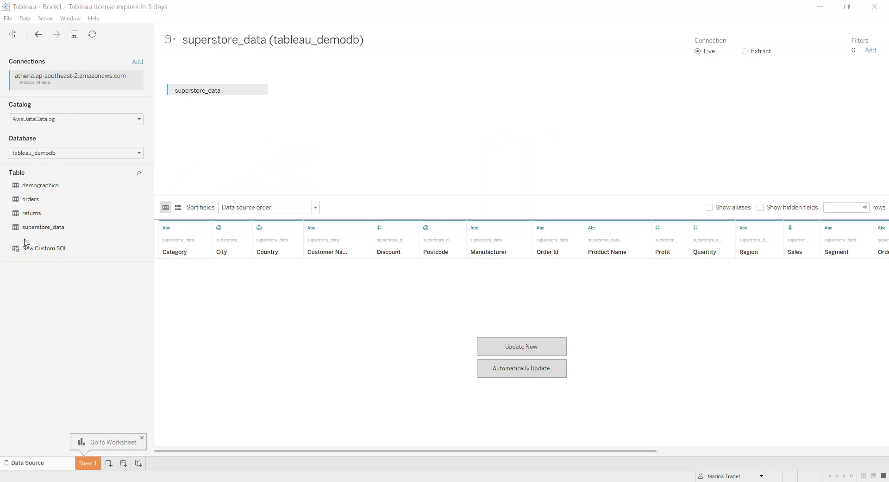
{"action": "left_click", "coordinate": [526, 348]}
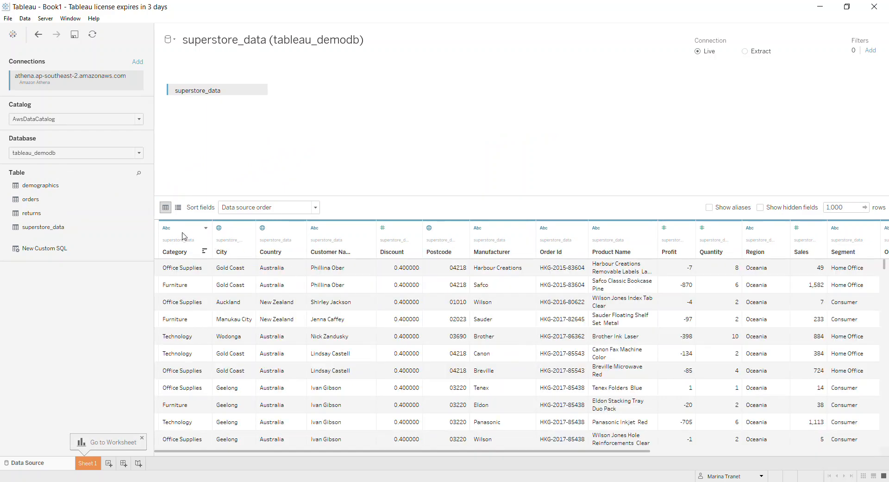
Step: Examine the data type options of the Category and Country fields without changing them
{"action": "left_click", "coordinate": [166, 228]}
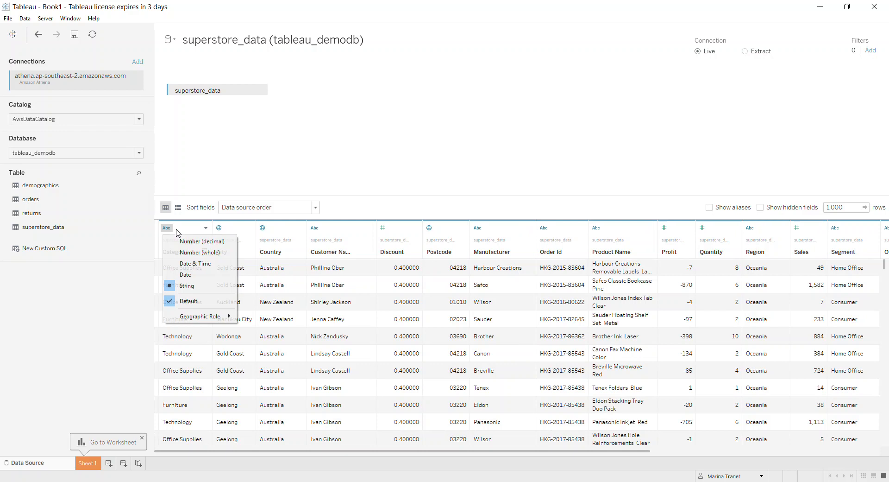
{"action": "left_click", "coordinate": [265, 229]}
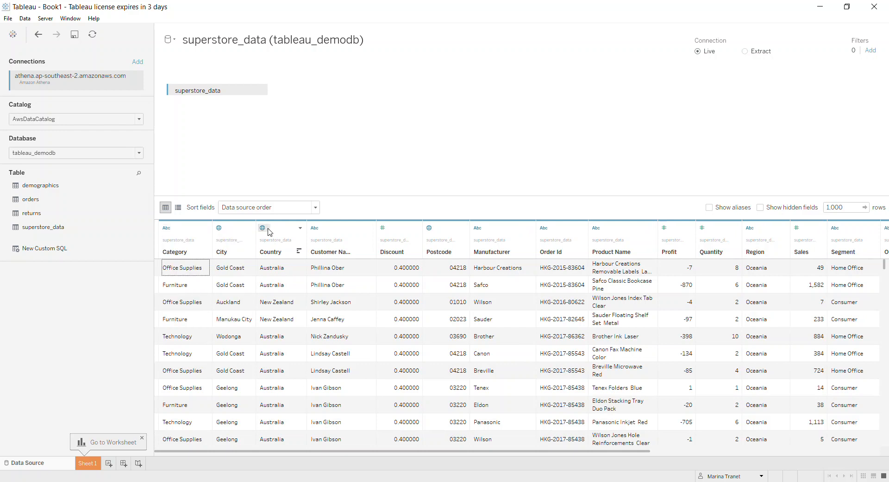
{"action": "left_click", "coordinate": [263, 229]}
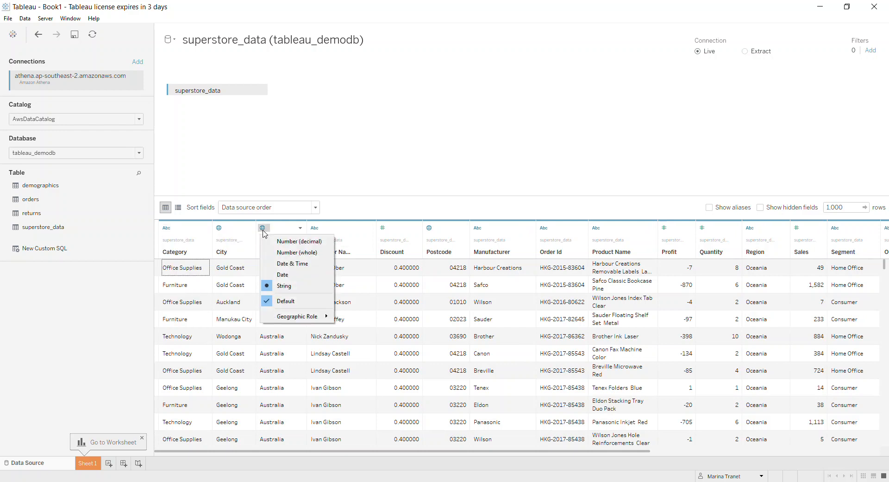
{"action": "left_click", "coordinate": [443, 246]}
Step: Hide the Postcode, Manufacturer and Order Id fields together in the superstore_data preview
{"action": "left_click", "coordinate": [443, 246]}
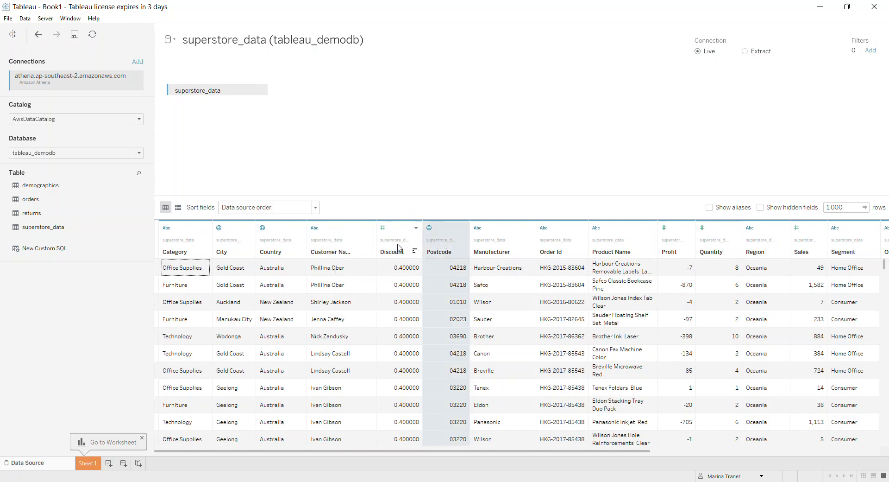
{"action": "left_click", "coordinate": [491, 247], "text": "ctrl"}
{"action": "left_click", "coordinate": [563, 249], "text": "ctrl"}
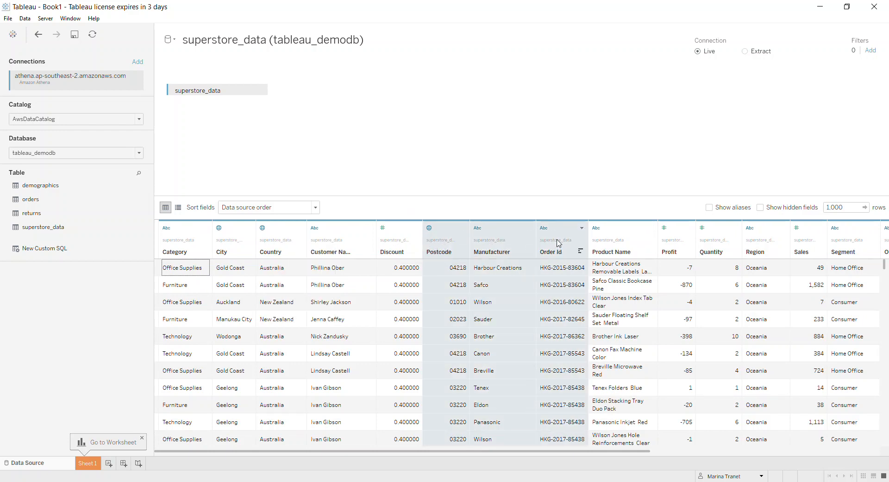
{"action": "left_click", "coordinate": [583, 229]}
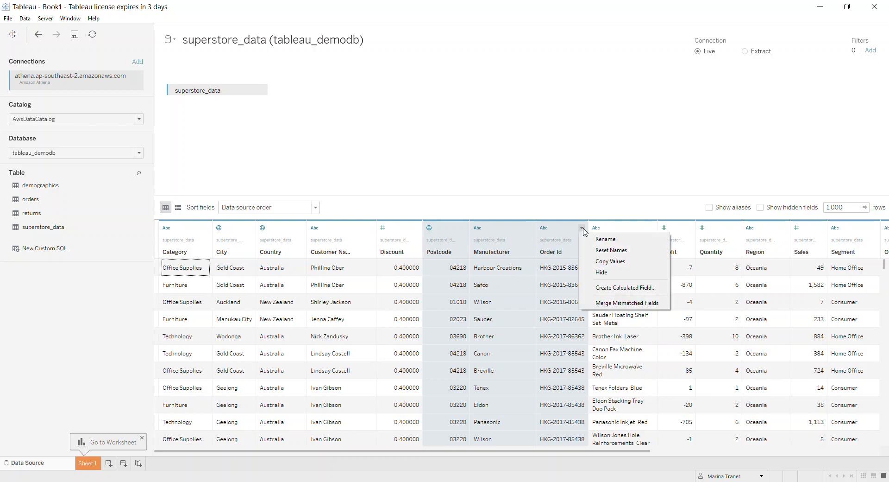
{"action": "left_click", "coordinate": [612, 272]}
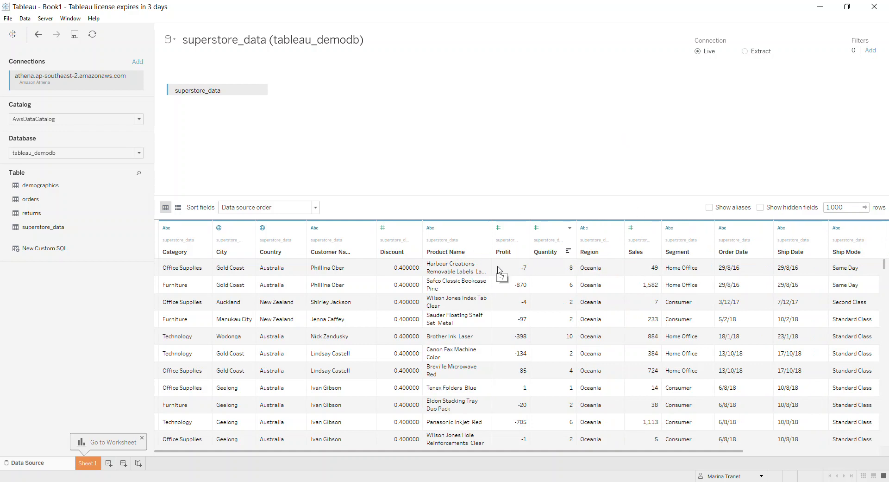
Step: Switch the connection to Extract and open Sheet 1, saving the extract as superstore_data (tableau_demodb) over the existing file
{"action": "left_click", "coordinate": [745, 51]}
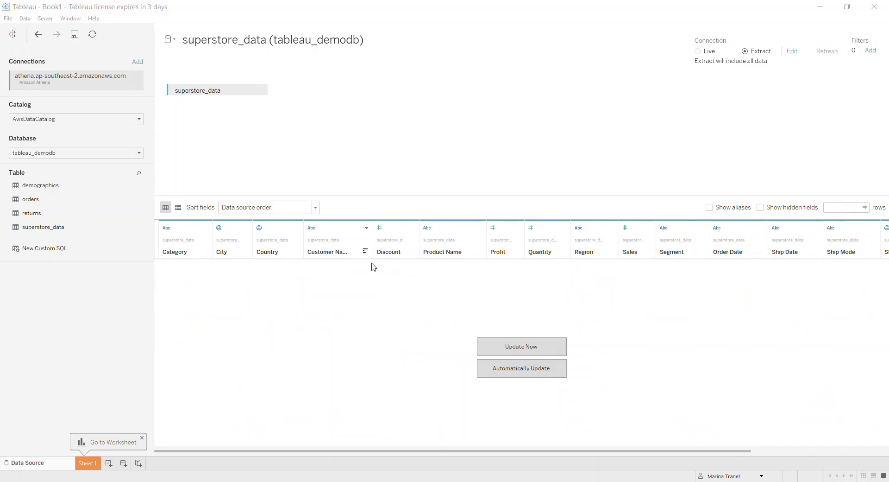
{"action": "left_click", "coordinate": [90, 465]}
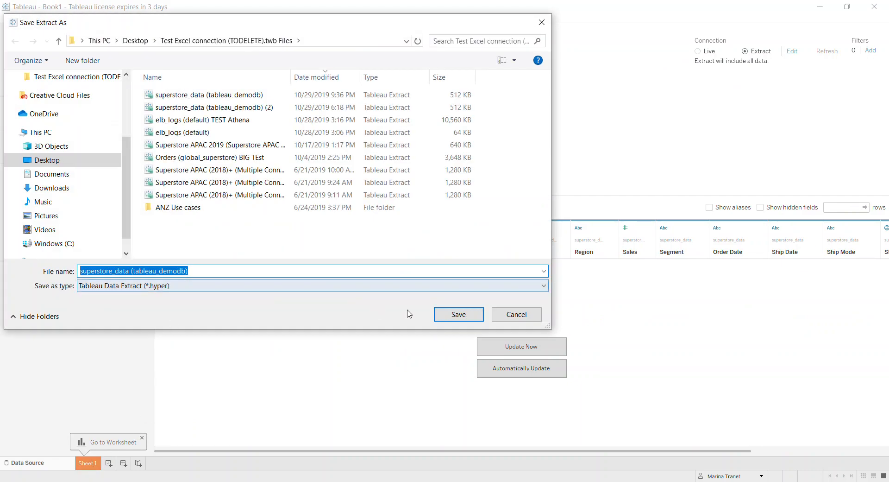
{"action": "left_click", "coordinate": [450, 315]}
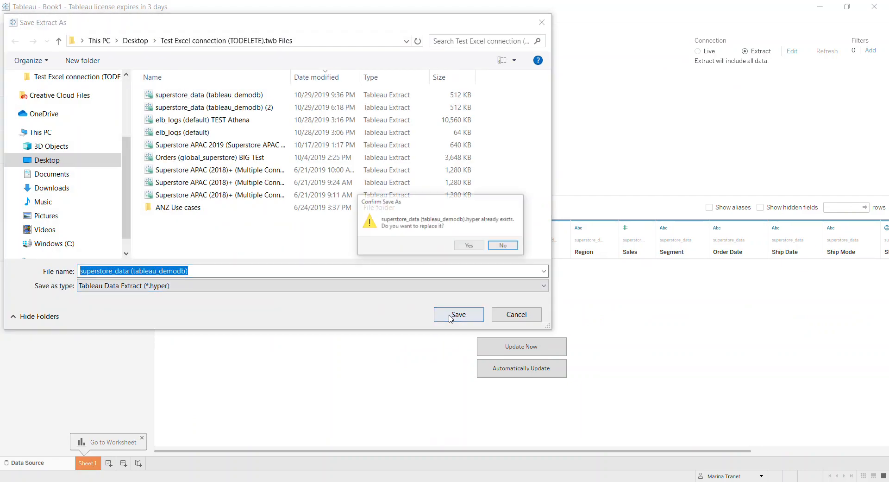
{"action": "left_click", "coordinate": [470, 248]}
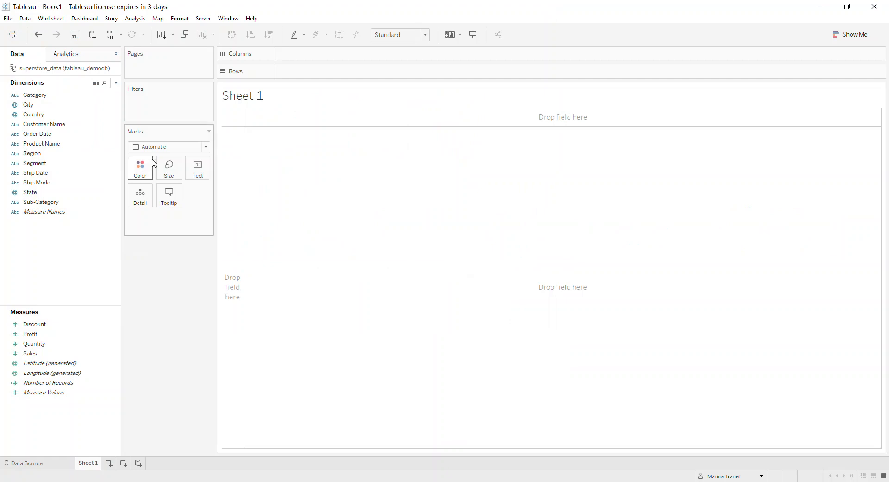
{"action": "left_click", "coordinate": [116, 125]}
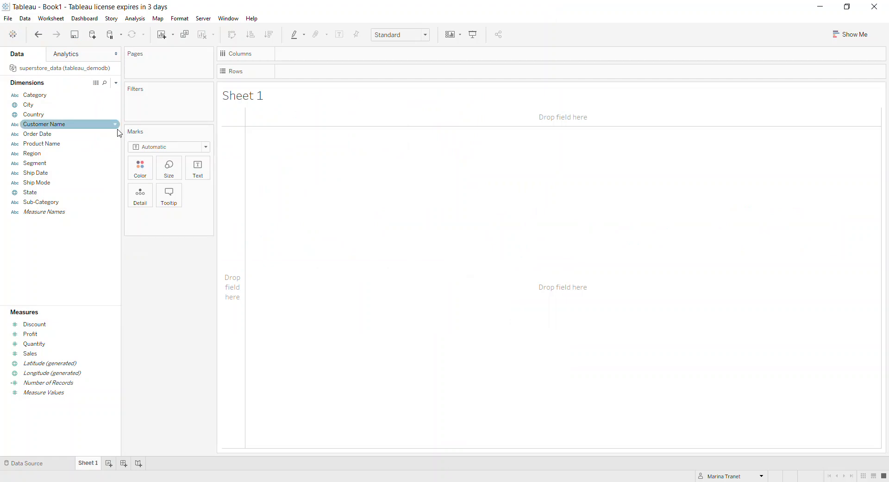
{"action": "left_click", "coordinate": [110, 115]}
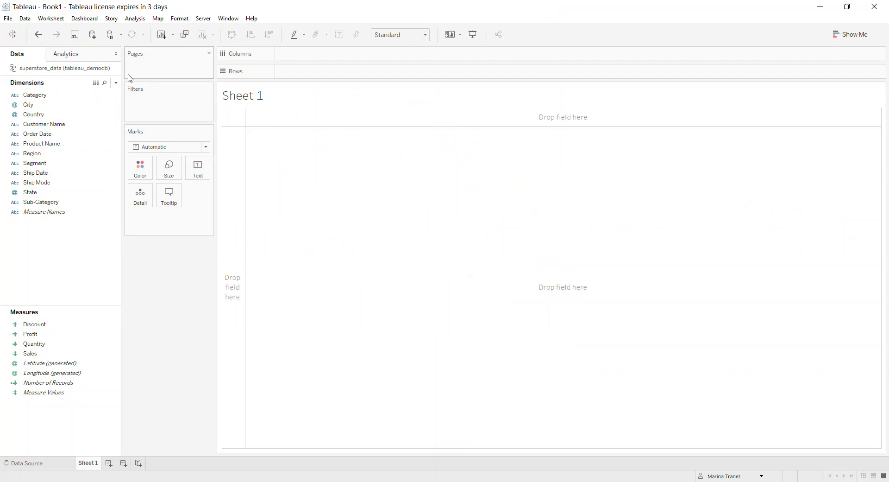
Step: Check which Tableau server the workbook is signed in to and which sign-in options are offered
{"action": "left_click", "coordinate": [204, 18]}
{"action": "mouse_move", "coordinate": [272, 35]}
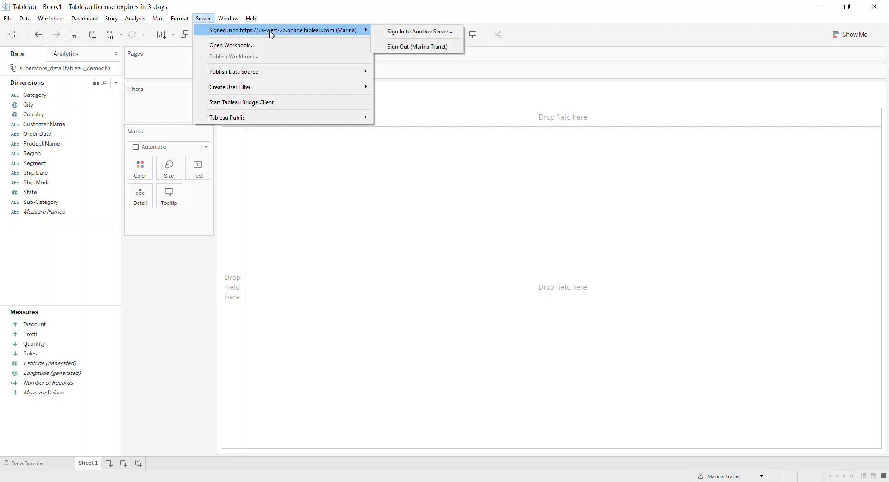
{"action": "left_click", "coordinate": [398, 46]}
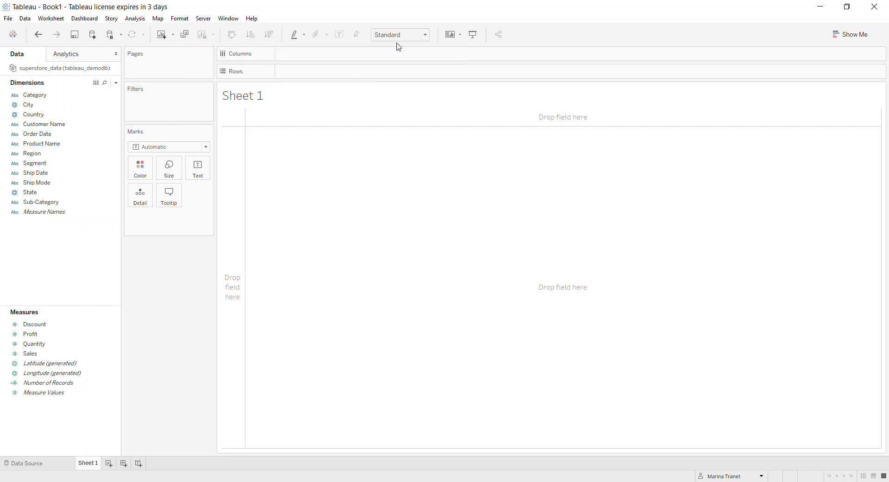
Step: Connect to Tableau Online and select the account owner's own site for signing in
{"action": "left_click", "coordinate": [204, 19]}
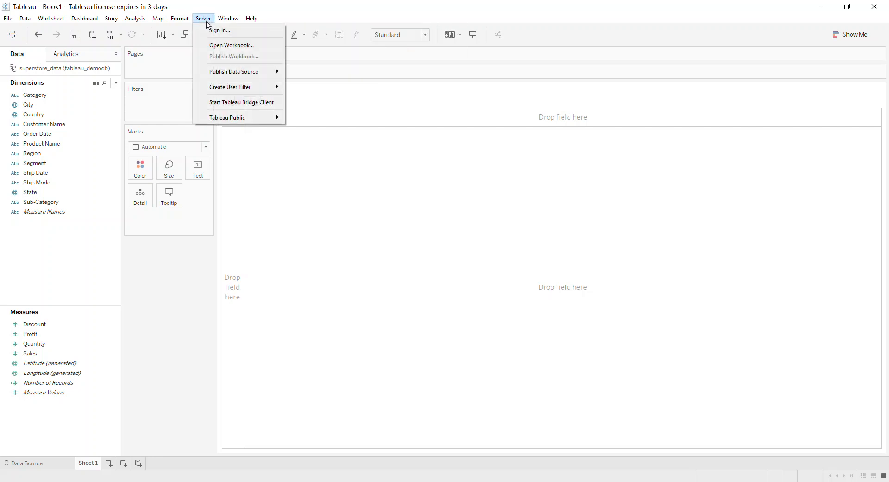
{"action": "left_click", "coordinate": [214, 29]}
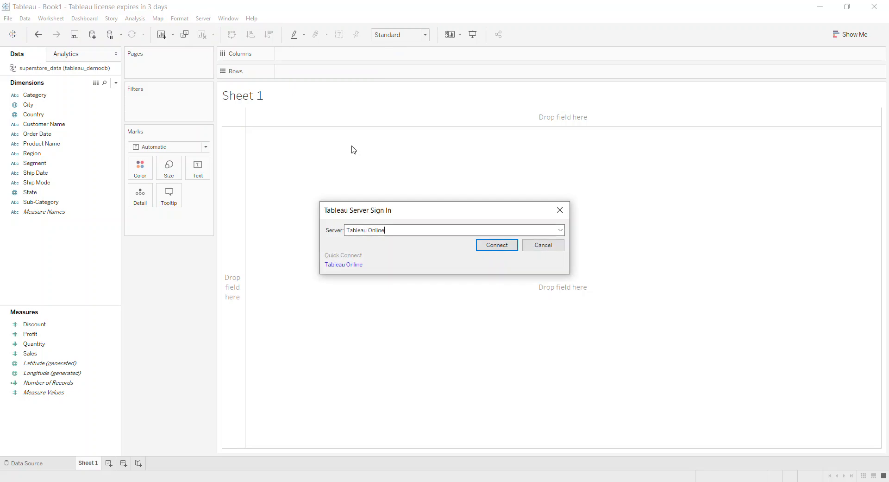
{"action": "left_click", "coordinate": [478, 246]}
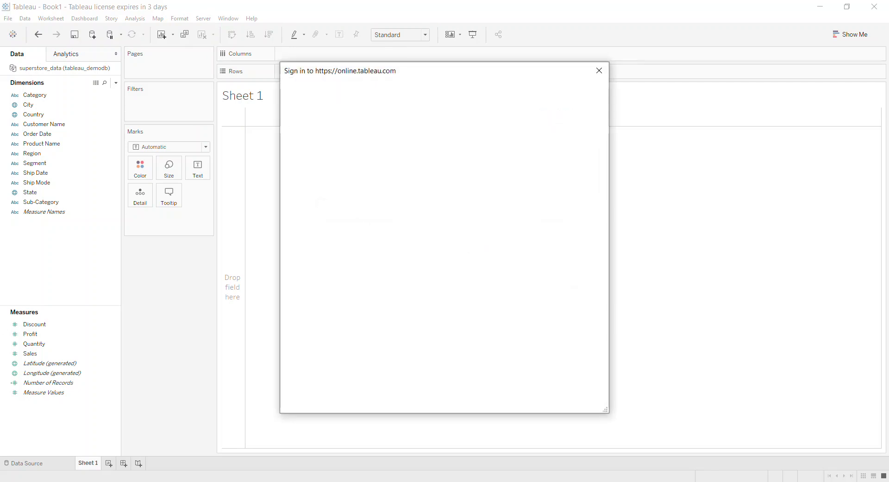
{"action": "left_click", "coordinate": [407, 218]}
{"action": "scroll", "coordinate": [407, 271], "scroll_direction": "down", "scroll_amount": 1}
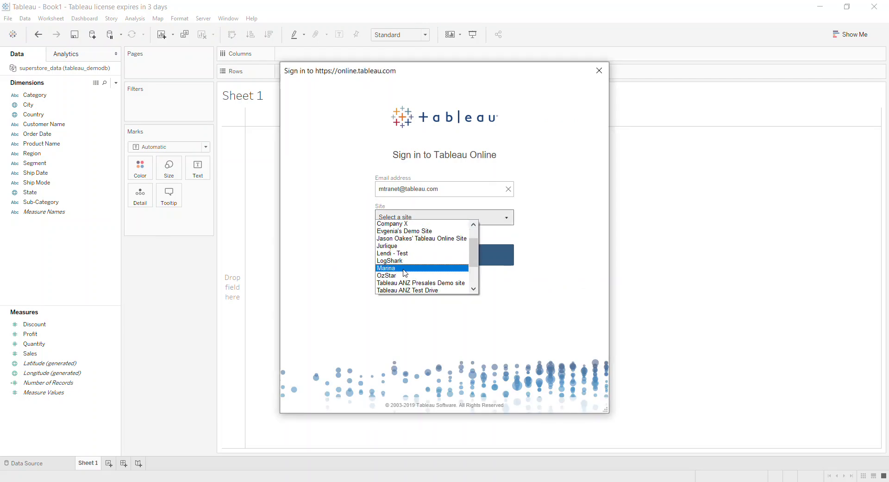
{"action": "left_click", "coordinate": [407, 271]}
Step: Enter the account password and sign in to the selected Tableau Online site
{"action": "left_click", "coordinate": [412, 242]}
{"action": "type", "text": "•"}
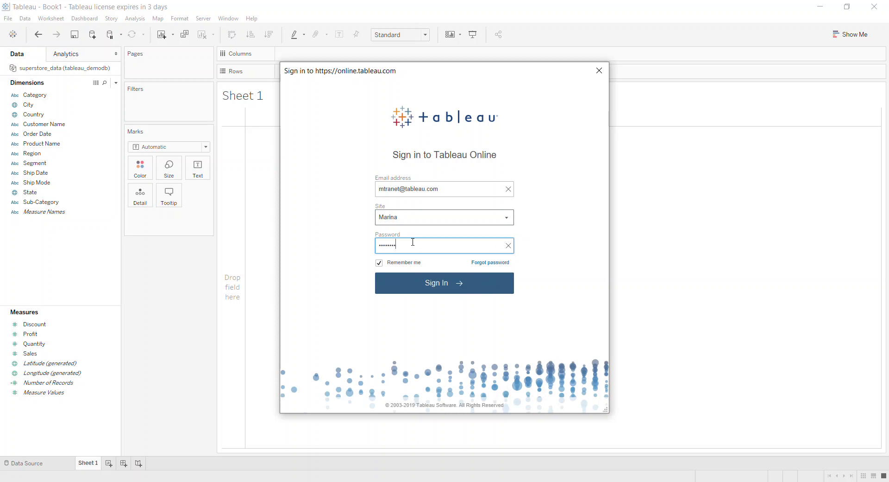
{"action": "key", "text": "BackSpace"}
{"action": "key", "text": "BackSpace"}
{"action": "key", "text": "BackSpace"}
{"action": "key", "text": "BackSpace"}
{"action": "key", "text": "BackSpace"}
{"action": "type", "text": "•••••••••"}
{"action": "left_click", "coordinate": [457, 291]}
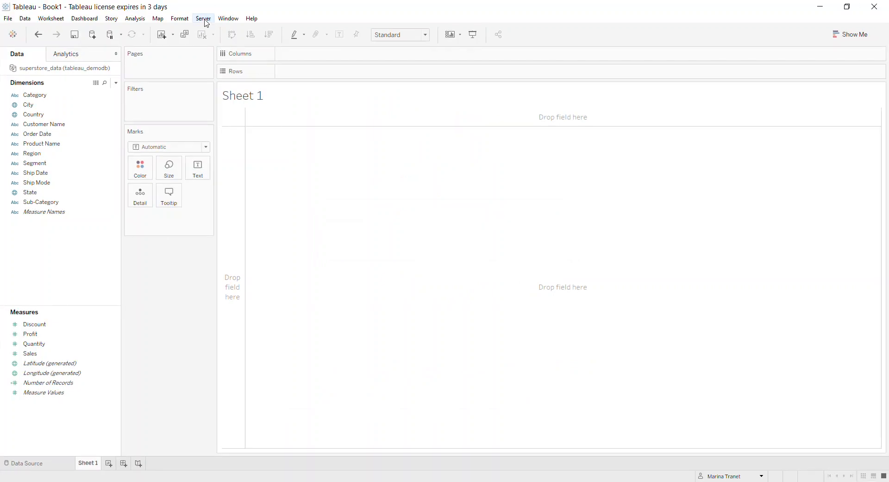
Step: Try to publish the superstore_data (tableau_demodb) data source, connecting to Tableau Online when asked for a server
{"action": "left_click", "coordinate": [204, 18]}
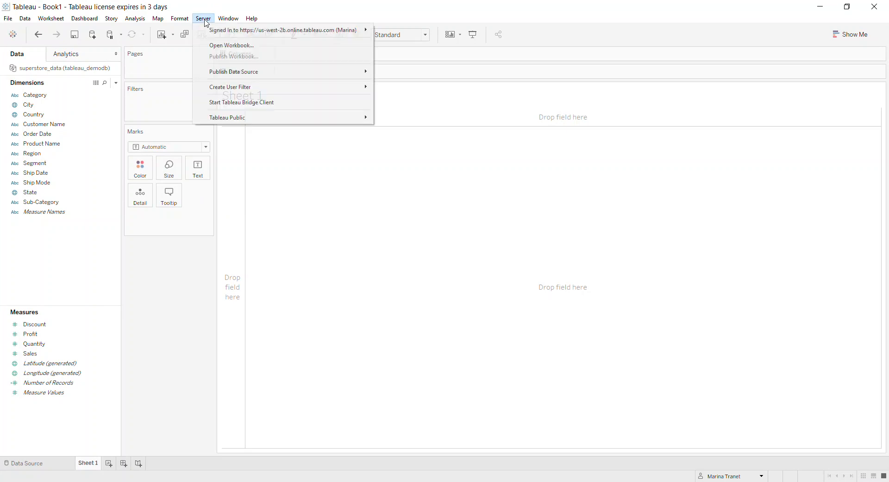
{"action": "mouse_move", "coordinate": [223, 73]}
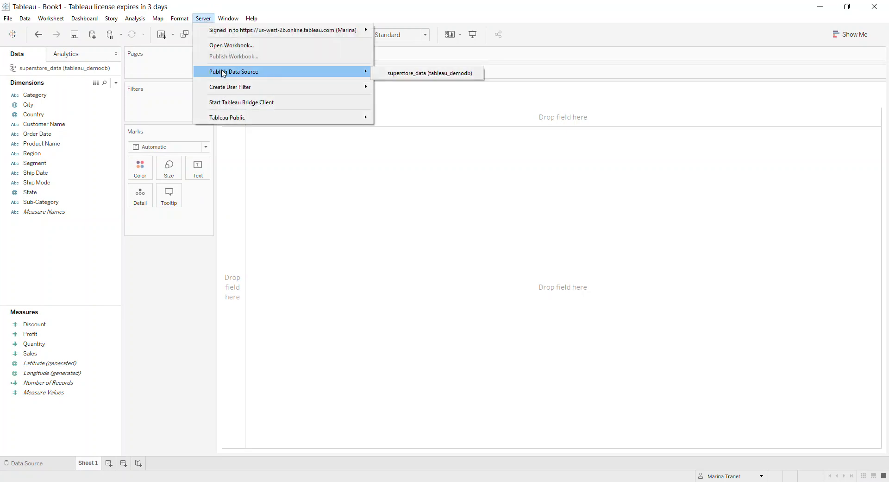
{"action": "left_click", "coordinate": [393, 74]}
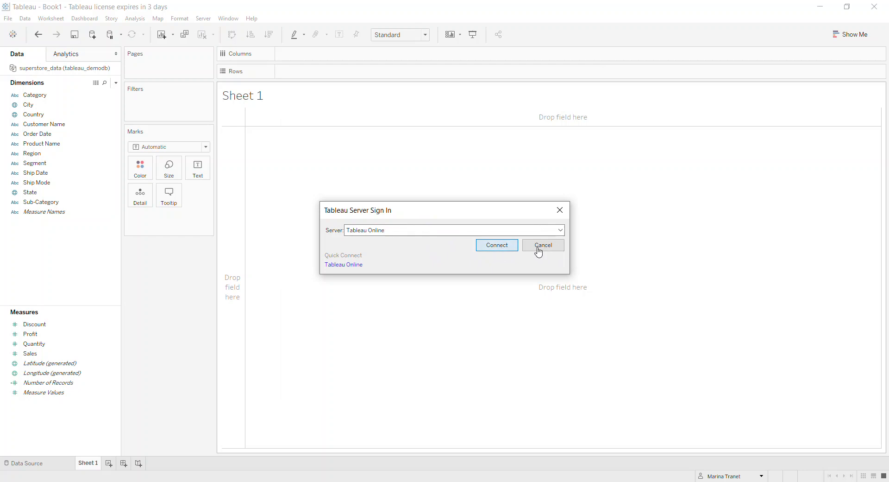
{"action": "left_click", "coordinate": [505, 247]}
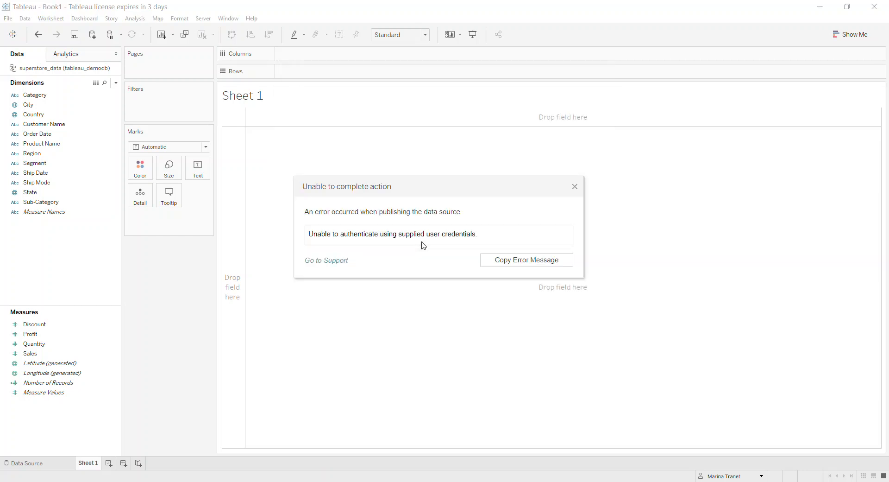
{"action": "left_click", "coordinate": [575, 187]}
Step: Publish superstore_data (tableau_demodb) to the Amazon Athena S3 AWS project with the workbook updated to use it, without scheduling a refresh
{"action": "left_click", "coordinate": [203, 18]}
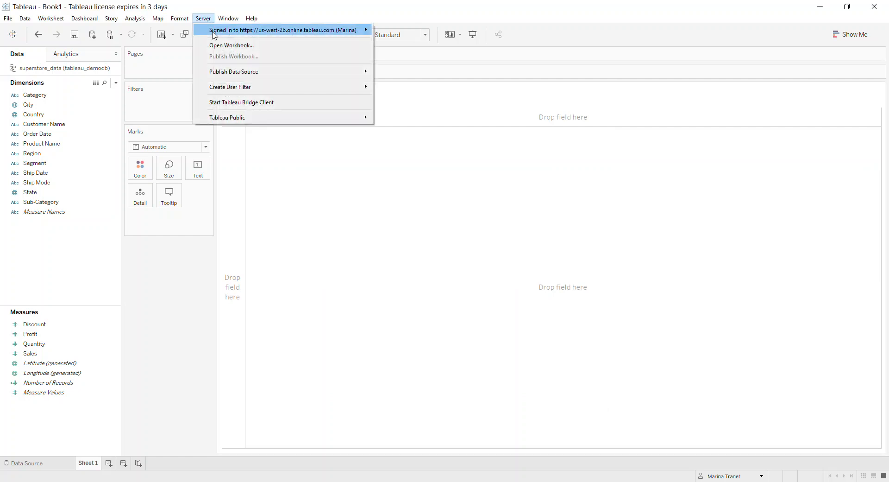
{"action": "mouse_move", "coordinate": [221, 72]}
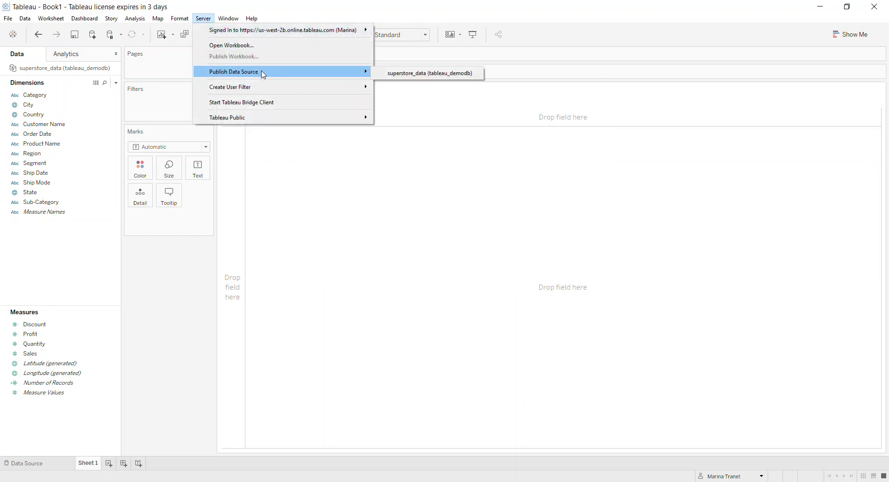
{"action": "left_click", "coordinate": [390, 75]}
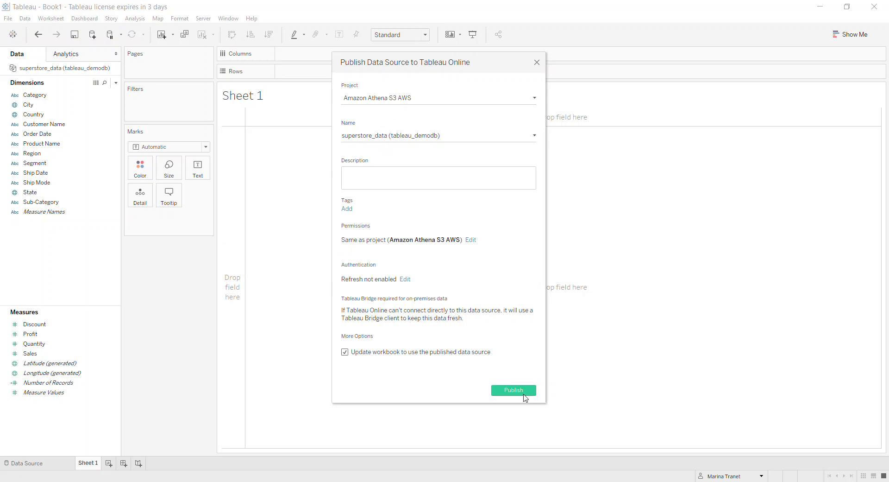
{"action": "left_click", "coordinate": [525, 395]}
{"action": "left_click", "coordinate": [492, 242]}
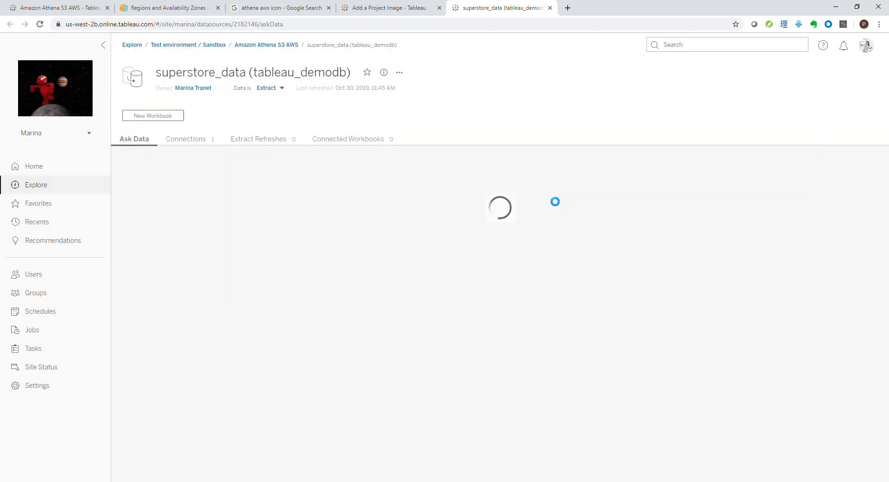
{"action": "left_click", "coordinate": [554, 204]}
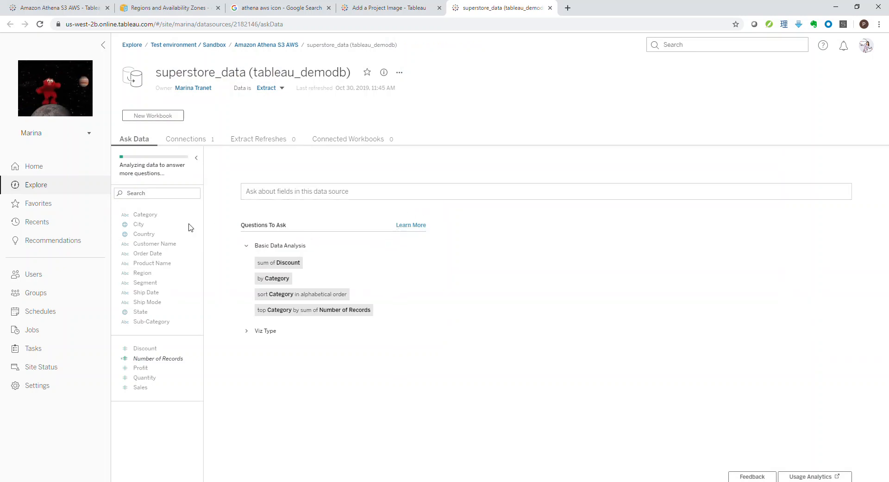
Step: Ask "what's our overall sales?" of the published data source in Ask Data and accept the sum of Sales interpretation
{"action": "mouse_move", "coordinate": [165, 227]}
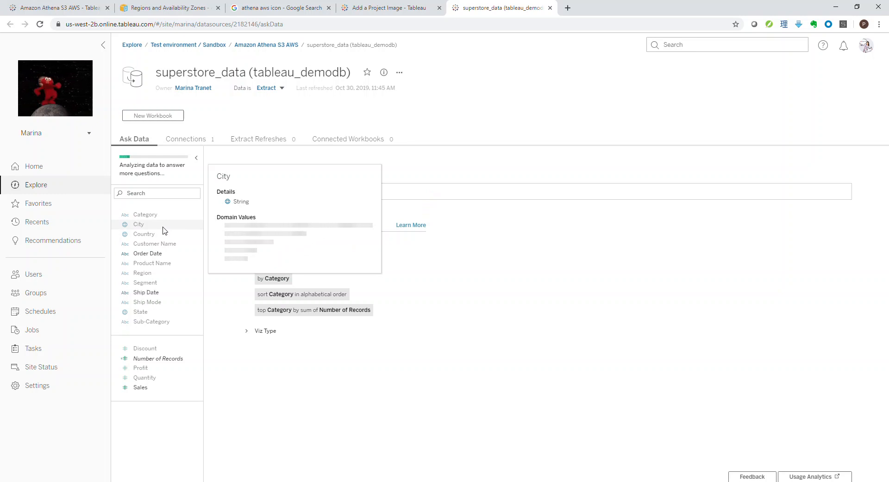
{"action": "mouse_move", "coordinate": [165, 247]}
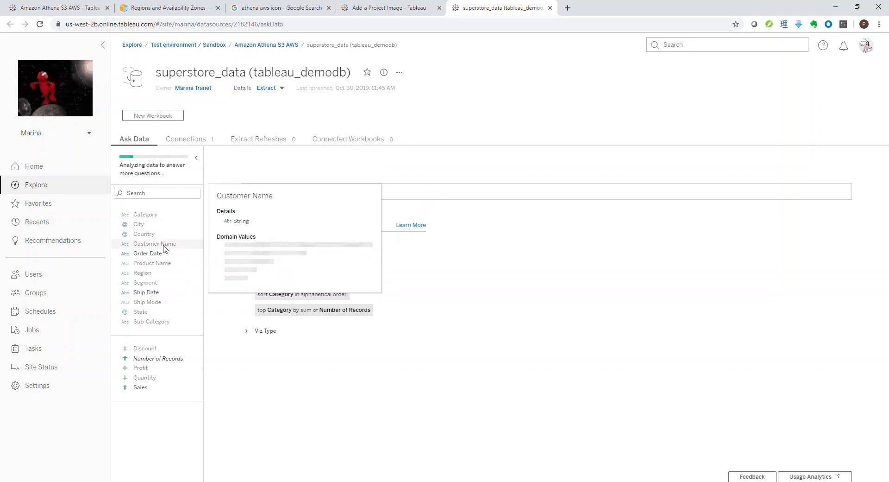
{"action": "mouse_move", "coordinate": [164, 276]}
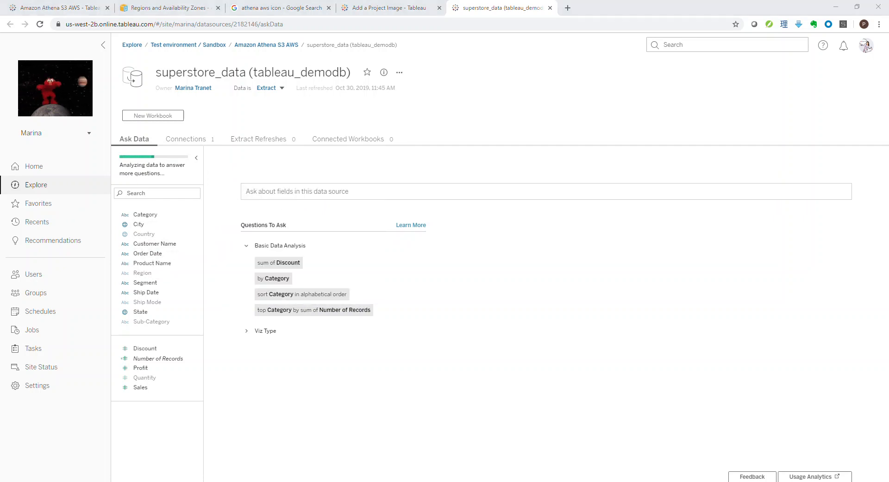
{"action": "left_click", "coordinate": [276, 192]}
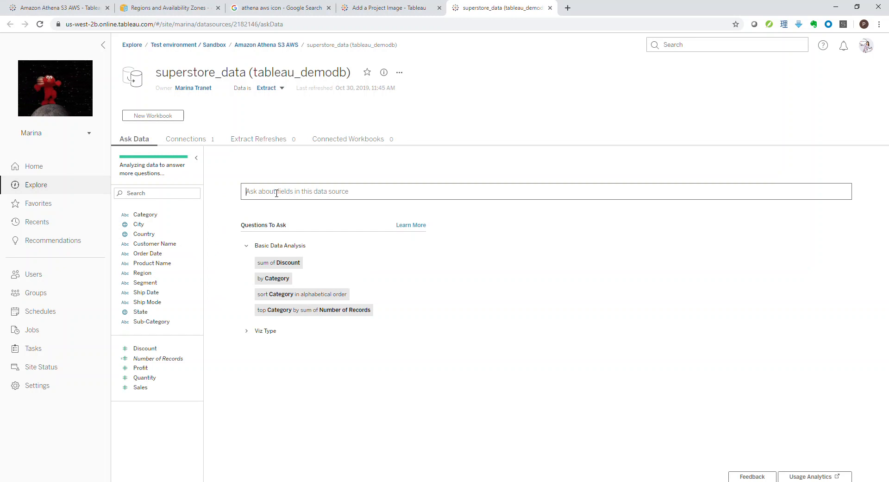
{"action": "type", "text": "what"}
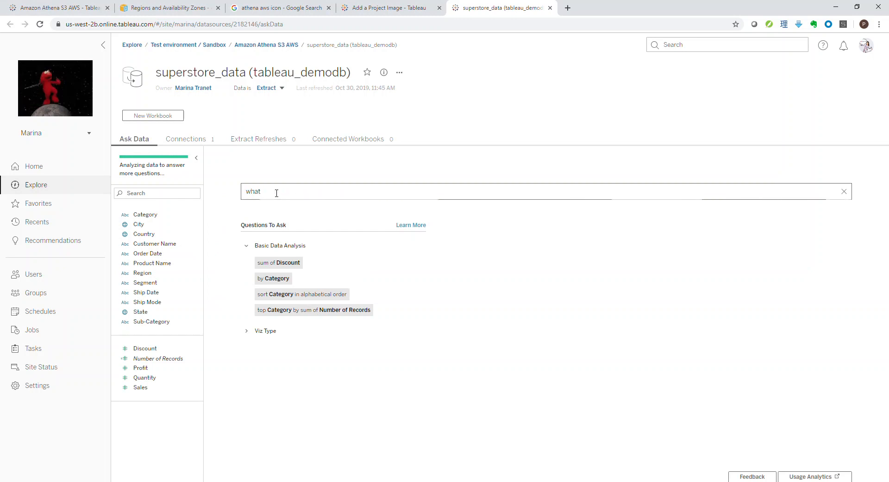
{"action": "type", "text": "'s our ov"}
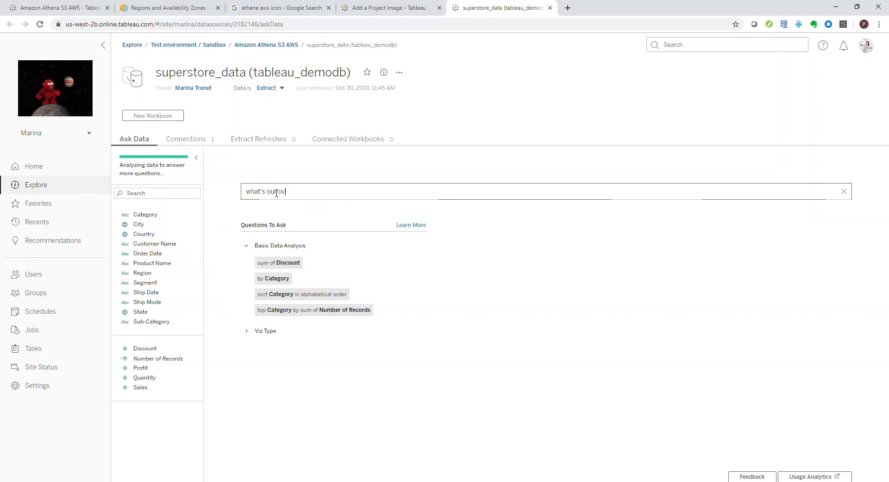
{"action": "type", "text": "erall"}
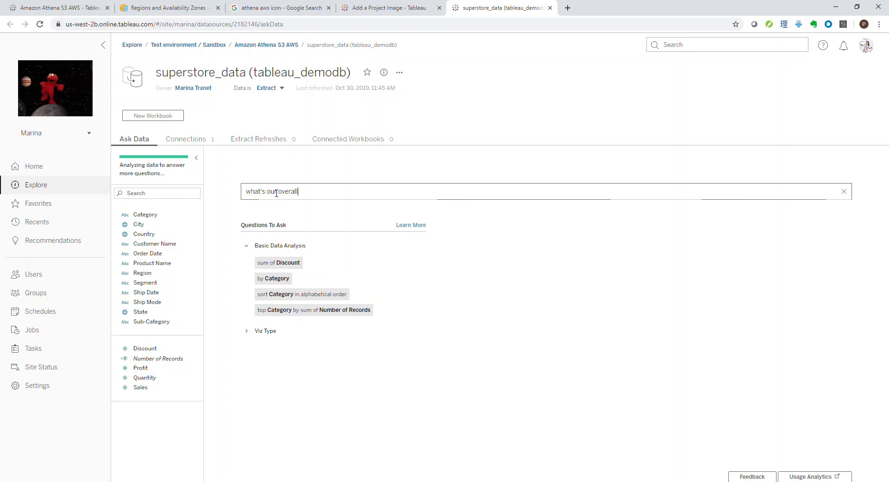
{"action": "type", "text": " sales?"}
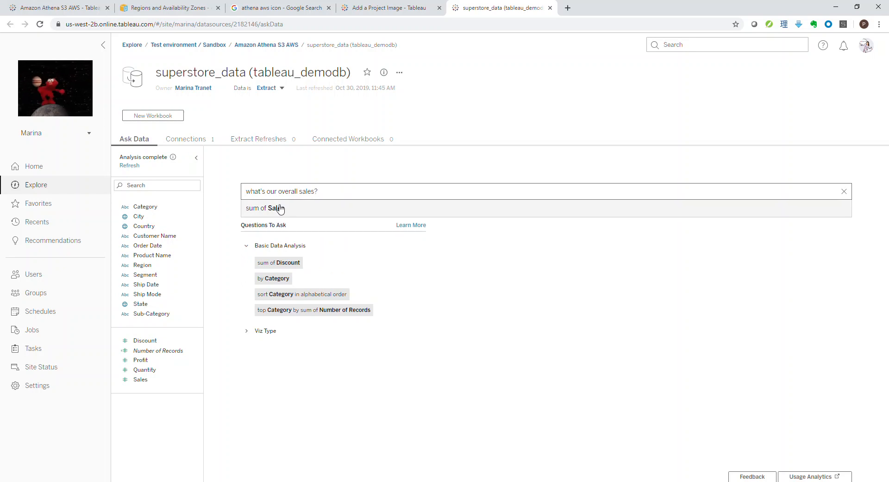
{"action": "left_click", "coordinate": [280, 209]}
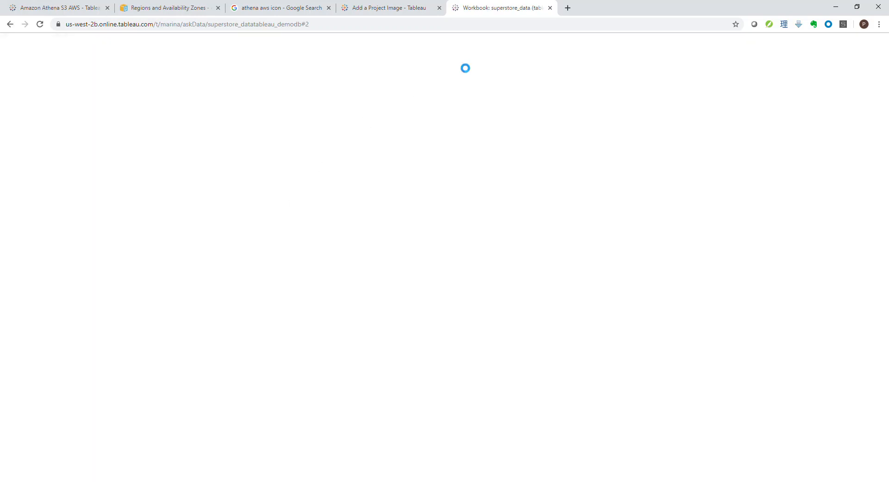
{"action": "mouse_move", "coordinate": [175, 190]}
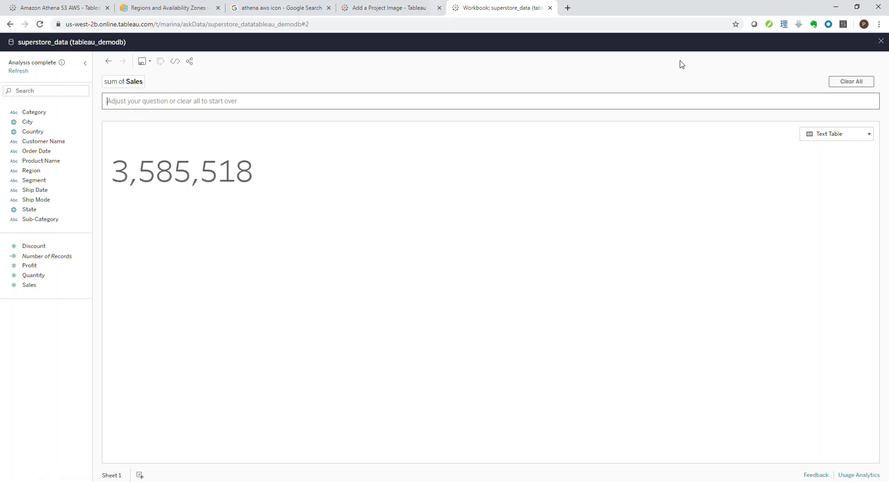
Step: Clear the sales question and ask "how many customers do we have", using the distinct count of Customer Name
{"action": "left_click", "coordinate": [851, 81]}
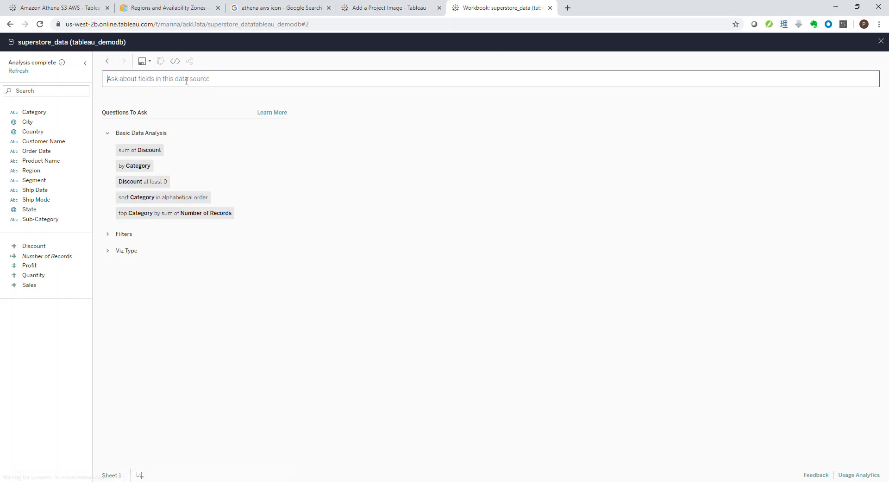
{"action": "type", "text": "how many customers "}
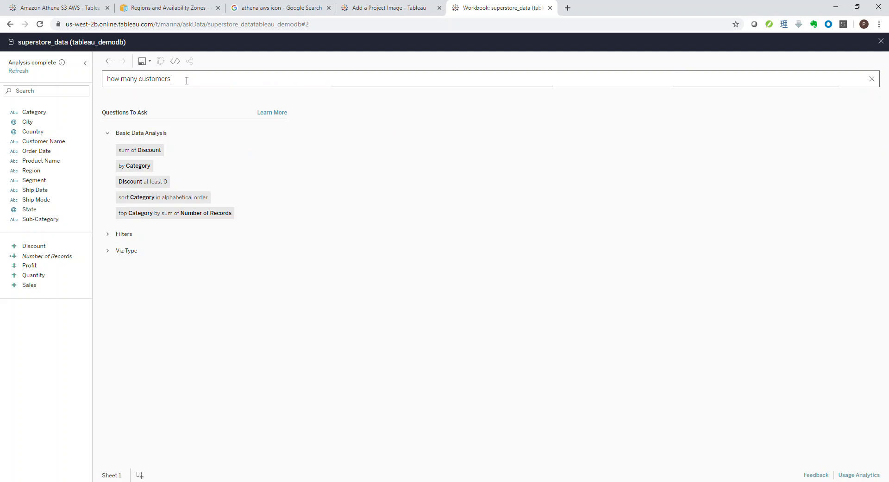
{"action": "type", "text": "do we have?"}
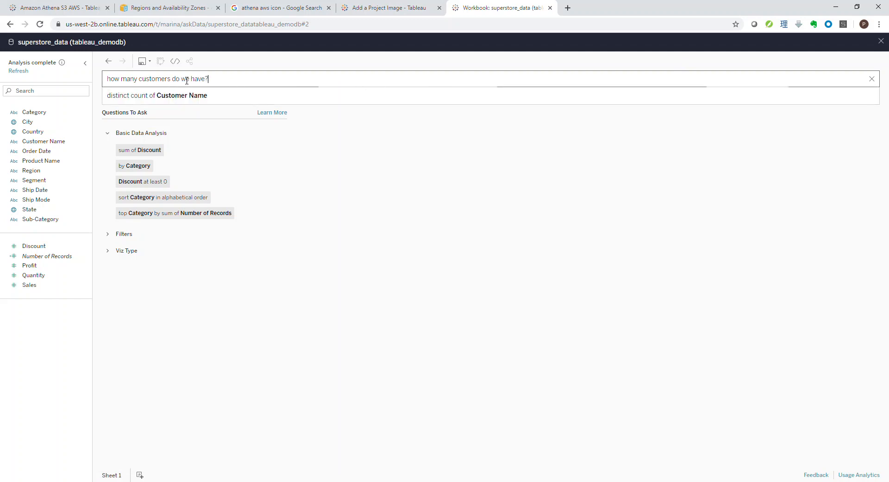
{"action": "key", "text": "Return"}
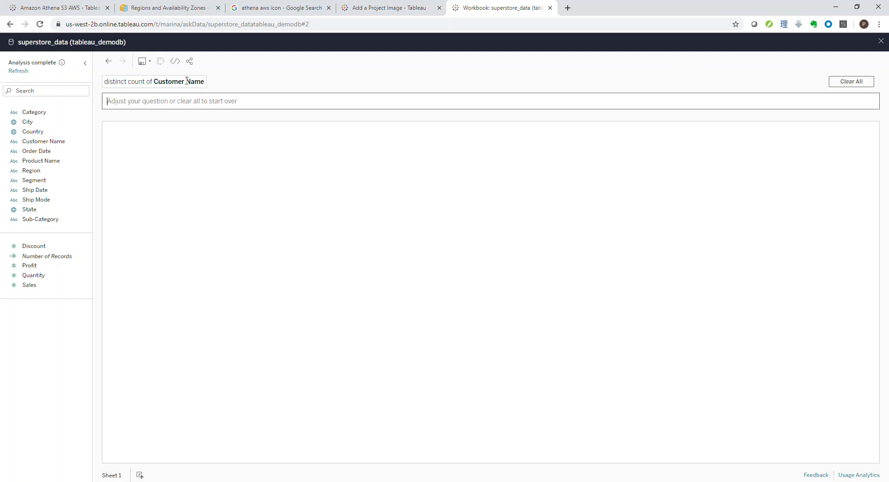
{"action": "mouse_move", "coordinate": [138, 192]}
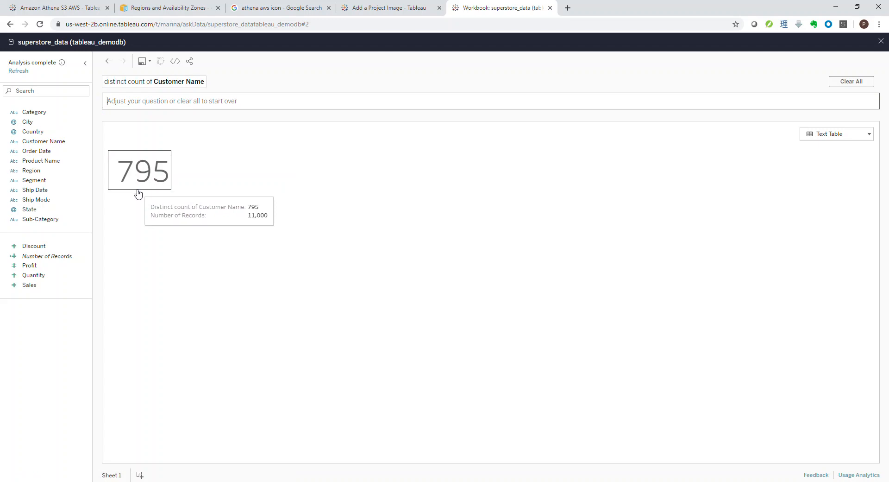
Step: Extend the customer count question with "in each country" to map it by Country, and inspect the countries' values
{"action": "left_click", "coordinate": [145, 102]}
{"action": "type", "text": "in ea"}
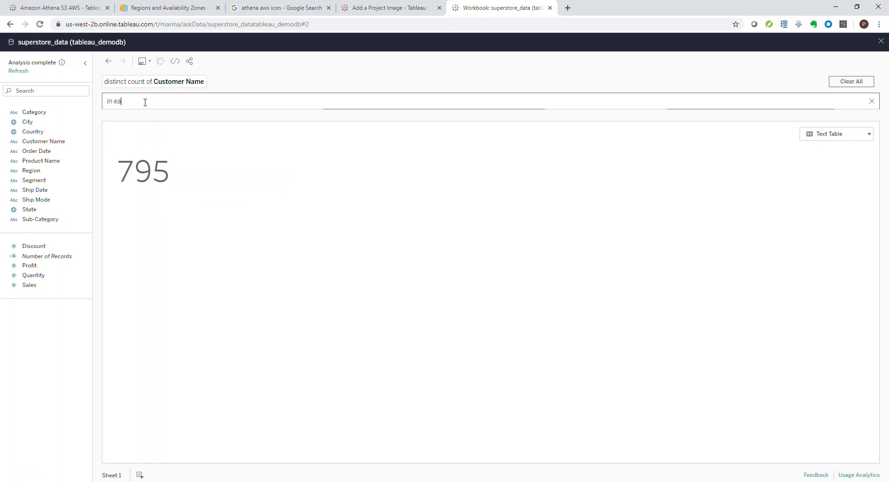
{"action": "type", "text": "ch country"}
{"action": "key", "text": "Return"}
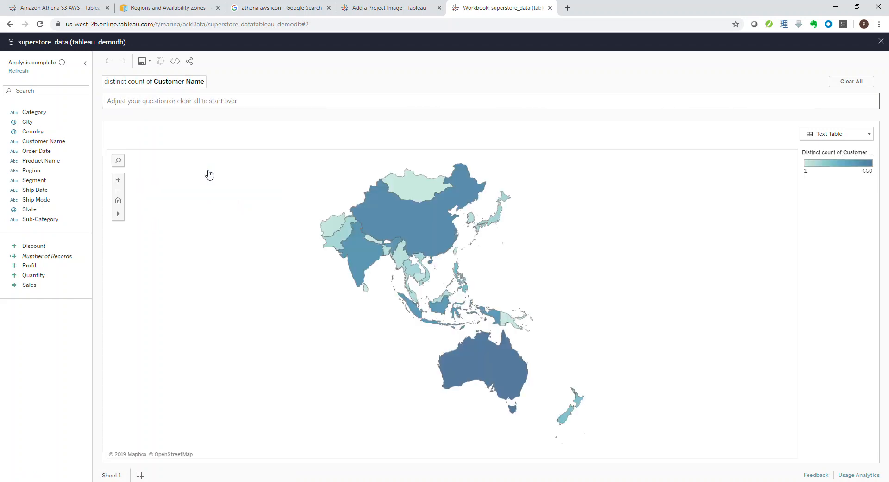
{"action": "mouse_move", "coordinate": [354, 228]}
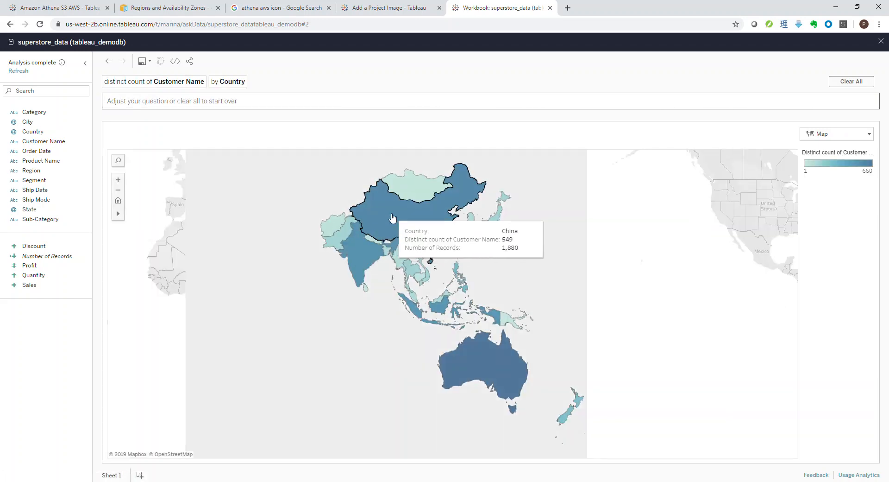
{"action": "mouse_move", "coordinate": [482, 367]}
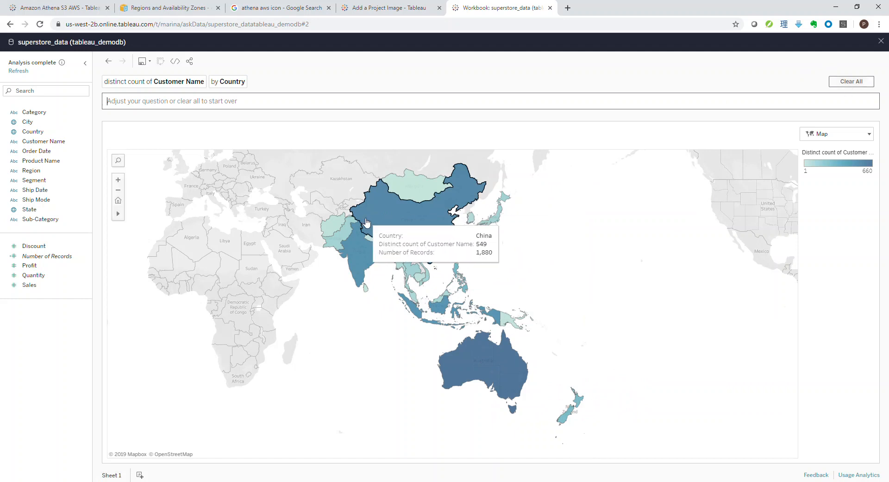
{"action": "mouse_move", "coordinate": [356, 259]}
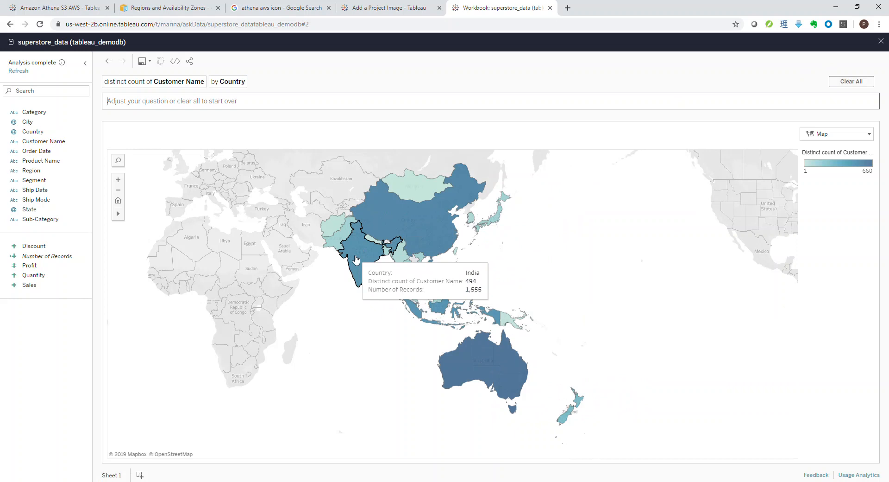
Step: Clear the customer question and ask "what's our total sales by category"
{"action": "left_click", "coordinate": [840, 84]}
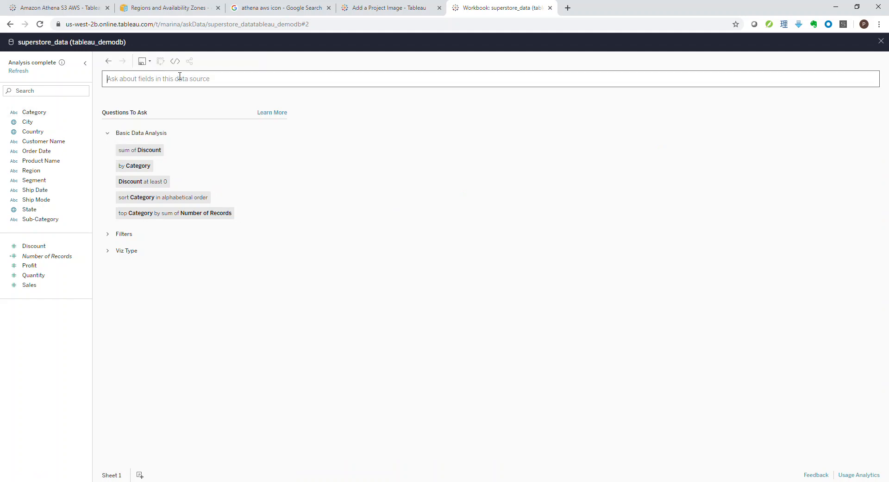
{"action": "type", "text": "wh"}
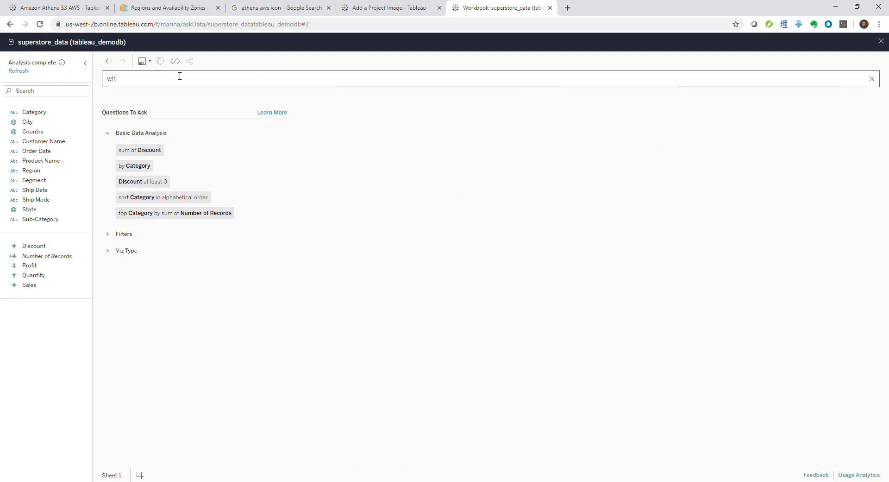
{"action": "type", "text": "at's our total sales by category"}
{"action": "key", "text": "Return"}
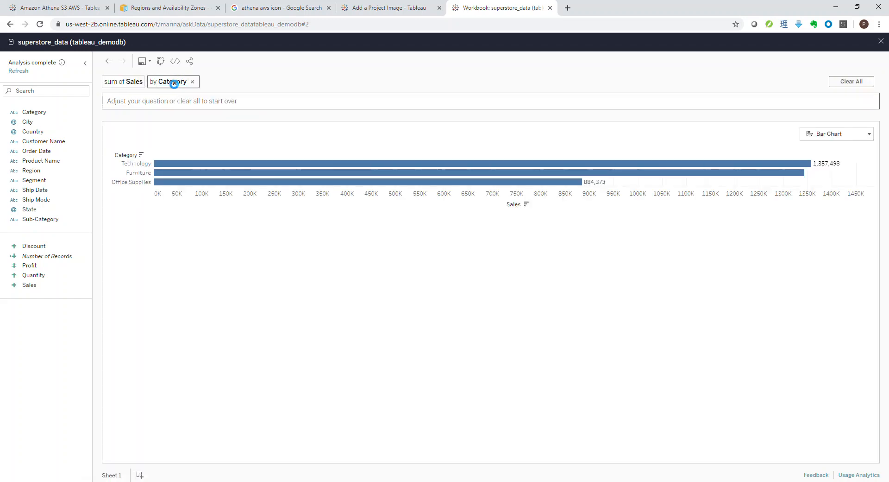
Step: Change the sales question's grouping from Category to Sub-Category and accept it
{"action": "left_click", "coordinate": [176, 88]}
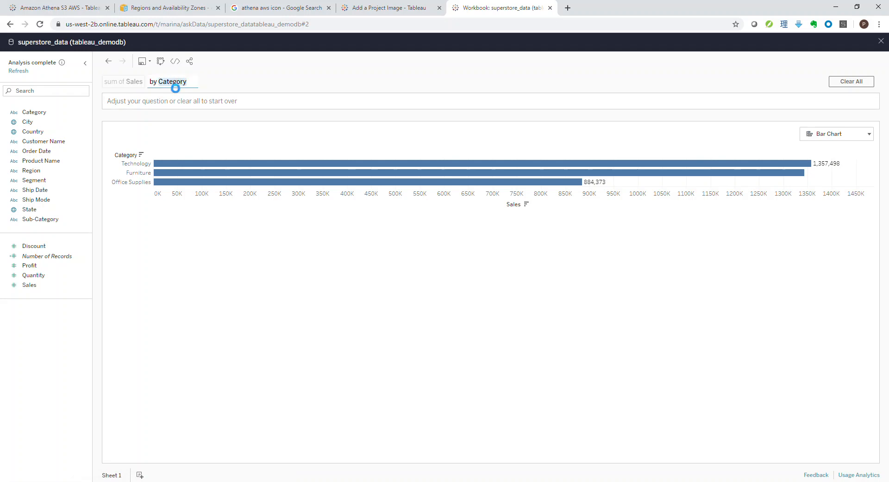
{"action": "scroll", "coordinate": [179, 149], "scroll_direction": "down", "scroll_amount": 4}
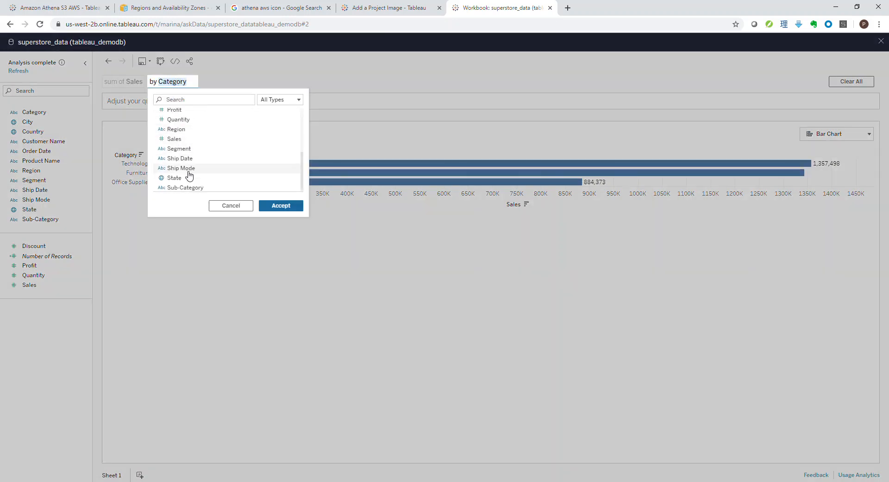
{"action": "left_click", "coordinate": [191, 187]}
{"action": "left_click", "coordinate": [281, 205]}
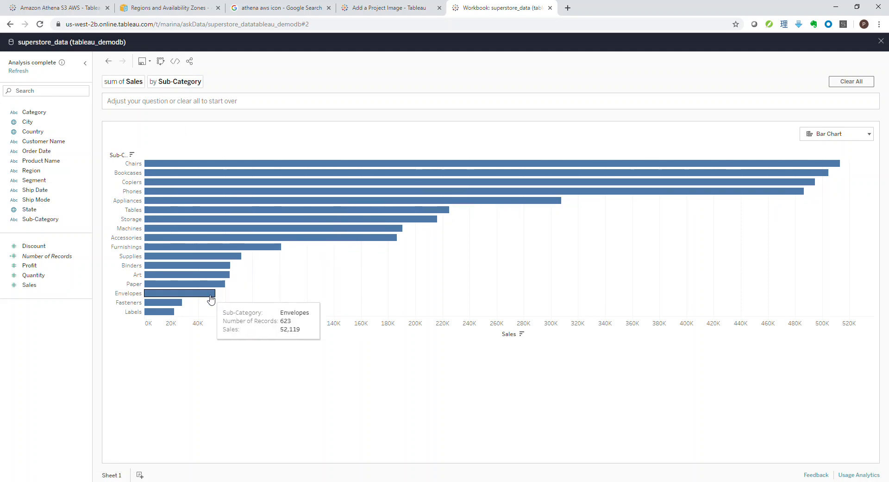
Step: Extend the question with the sum of Profit alongside the sum of Sales by Sub-Category
{"action": "left_click", "coordinate": [161, 105]}
{"action": "type", "text": "and"}
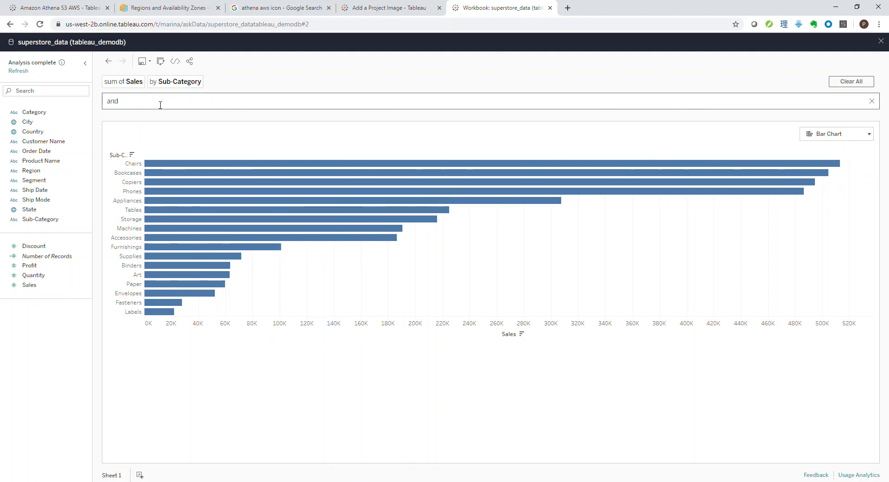
{"action": "key", "text": "Return"}
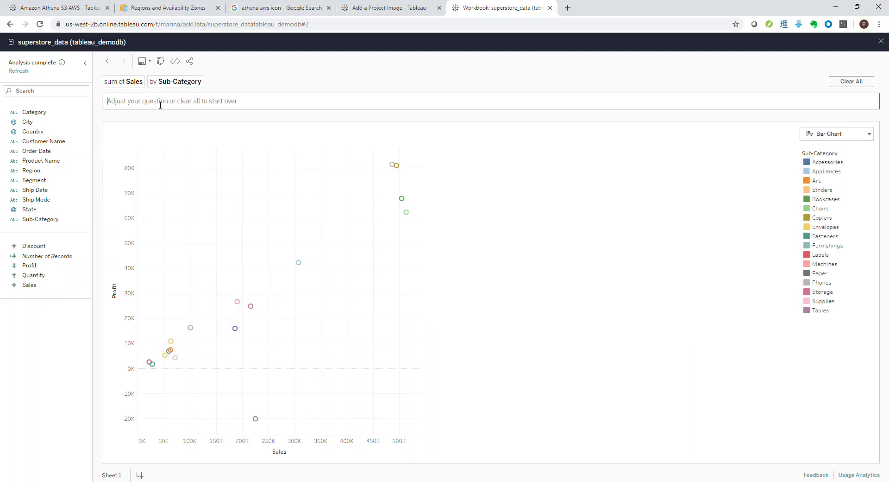
Step: Filter the scatter plot to keep only the Tables sub-category, the mark with negative profit
{"action": "mouse_move", "coordinate": [256, 418]}
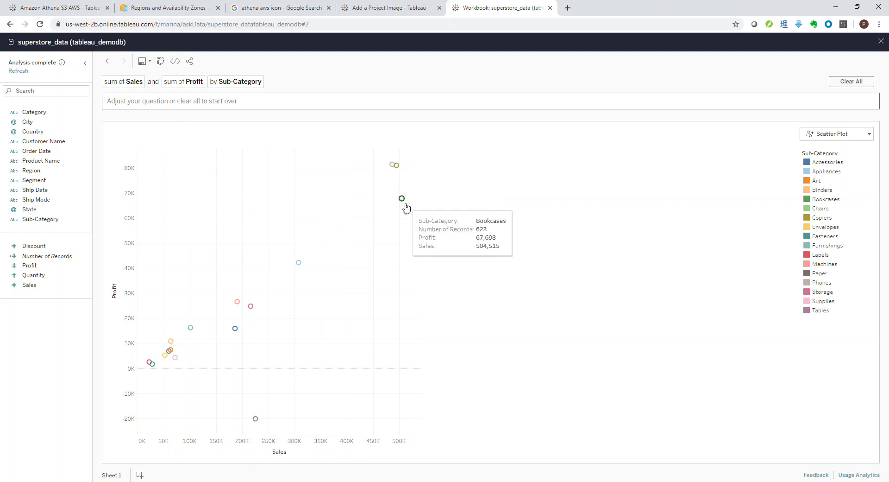
{"action": "left_click", "coordinate": [256, 420]}
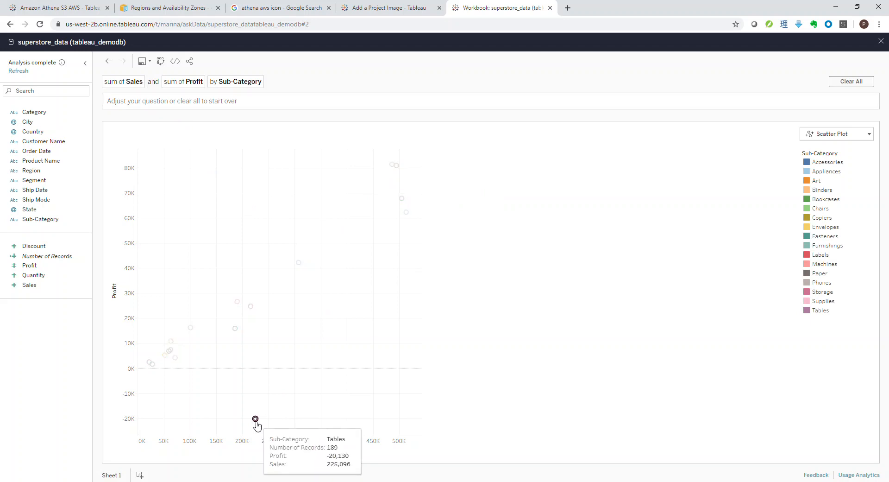
{"action": "left_click", "coordinate": [284, 424]}
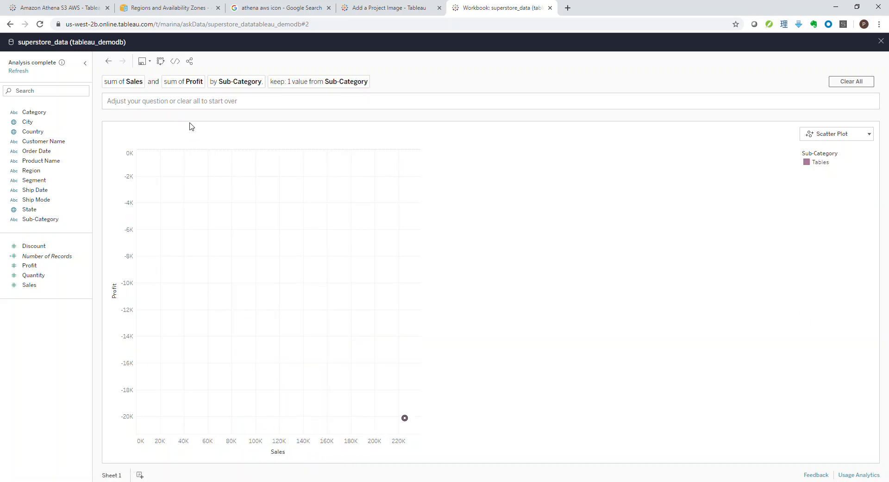
Step: Remove the sum of Sales from the question and add the "low profit" filter
{"action": "left_click", "coordinate": [154, 101]}
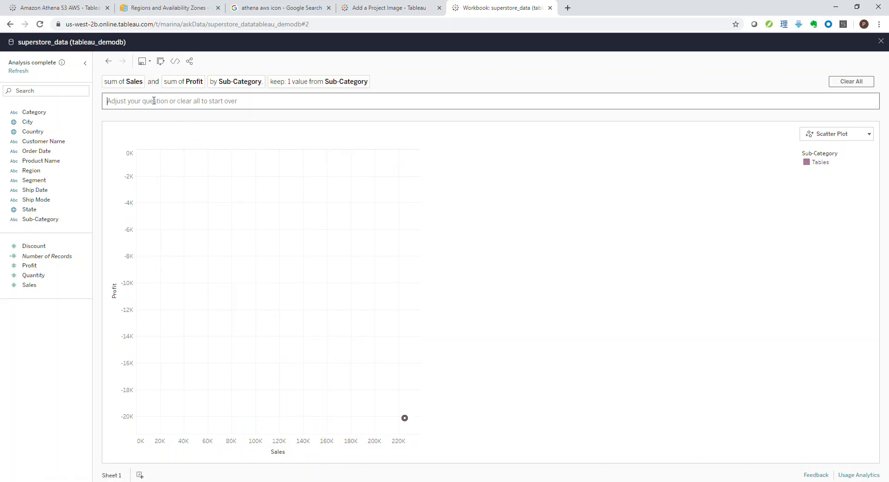
{"action": "left_click", "coordinate": [148, 82]}
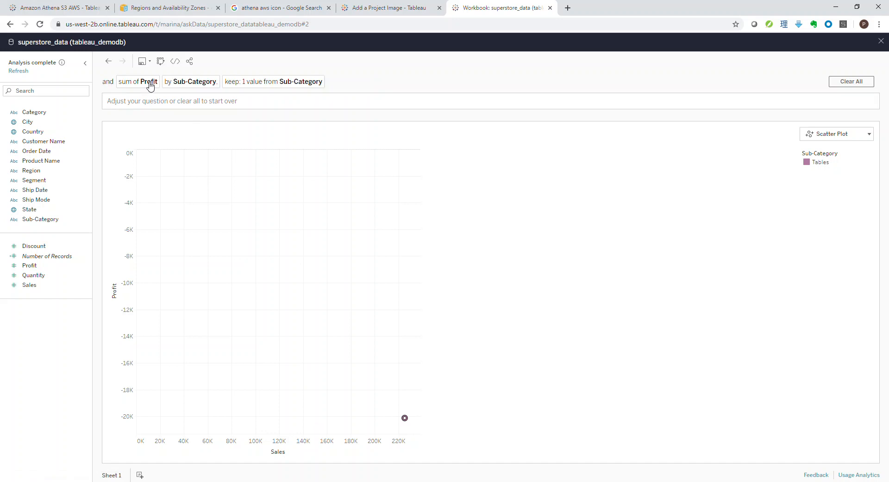
{"action": "left_click", "coordinate": [129, 102]}
{"action": "type", "text": "low"}
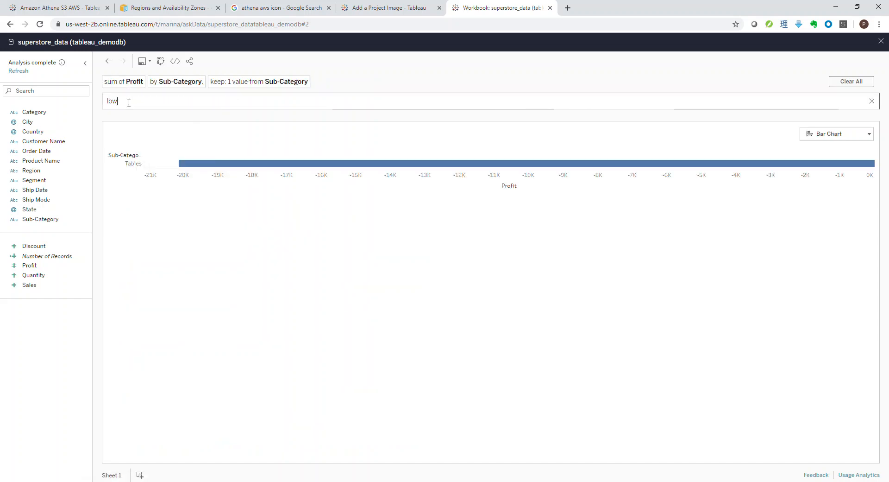
{"action": "type", "text": " profit"}
{"action": "key", "text": "Return"}
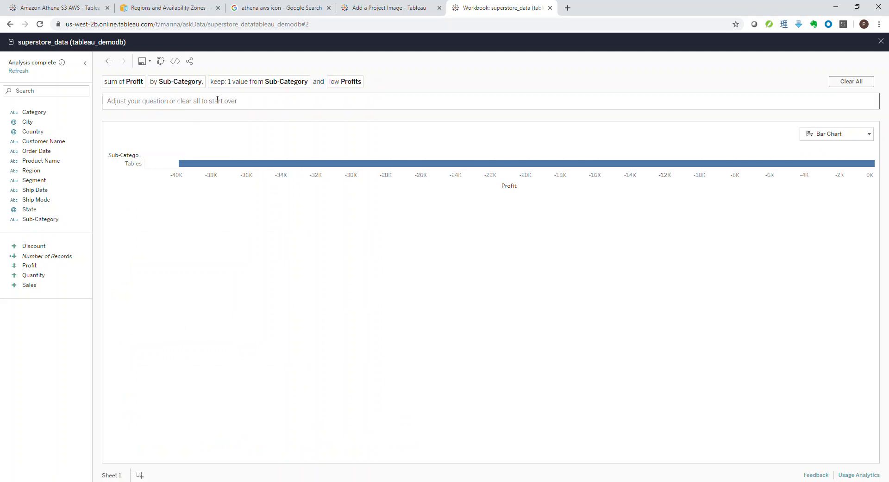
Step: Extend the question with "for each product" to break profit down by Product Name, and look through the products
{"action": "type", "text": "for each"}
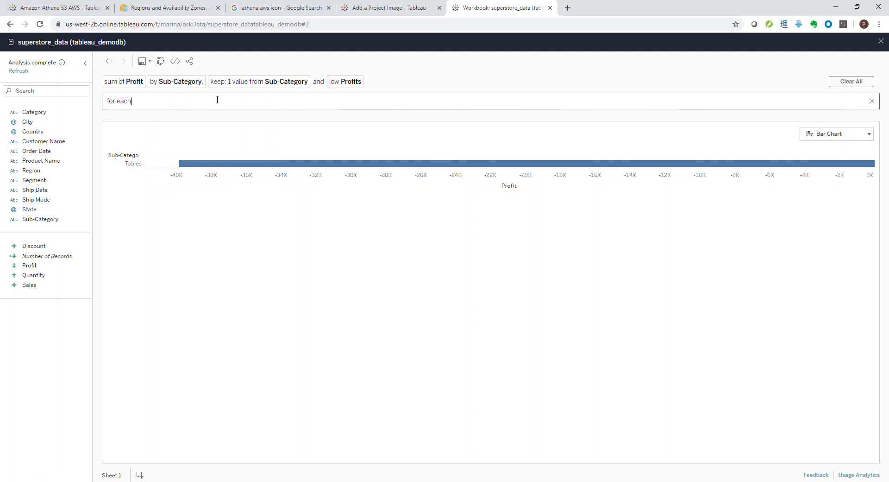
{"action": "type", "text": " product"}
{"action": "key", "text": "Return"}
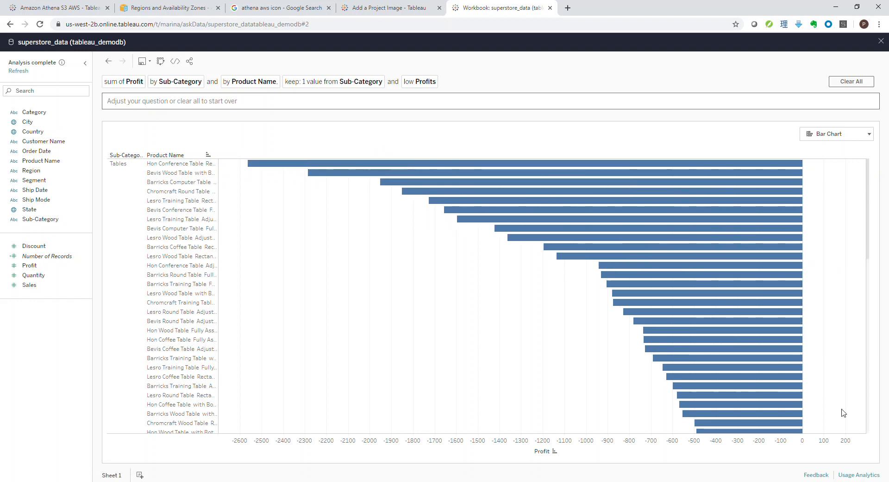
{"action": "scroll", "coordinate": [738, 259], "scroll_direction": "down", "scroll_amount": 2}
{"action": "scroll", "coordinate": [739, 259], "scroll_direction": "down", "scroll_amount": 5}
{"action": "scroll", "coordinate": [738, 259], "scroll_direction": "up", "scroll_amount": 10}
Step: Save the Ask Data result as the workbook "AWS S3 insights" in the Amazon Athena S3 AWS project
{"action": "left_click", "coordinate": [143, 62]}
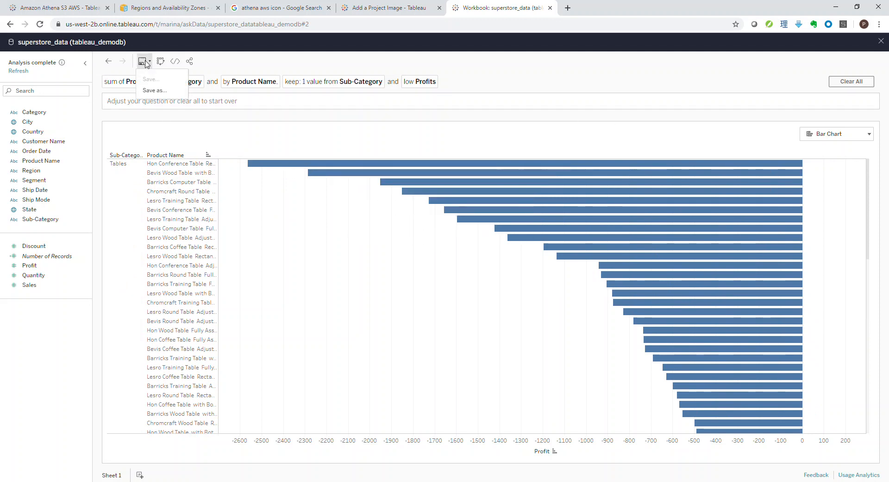
{"action": "left_click", "coordinate": [153, 91]}
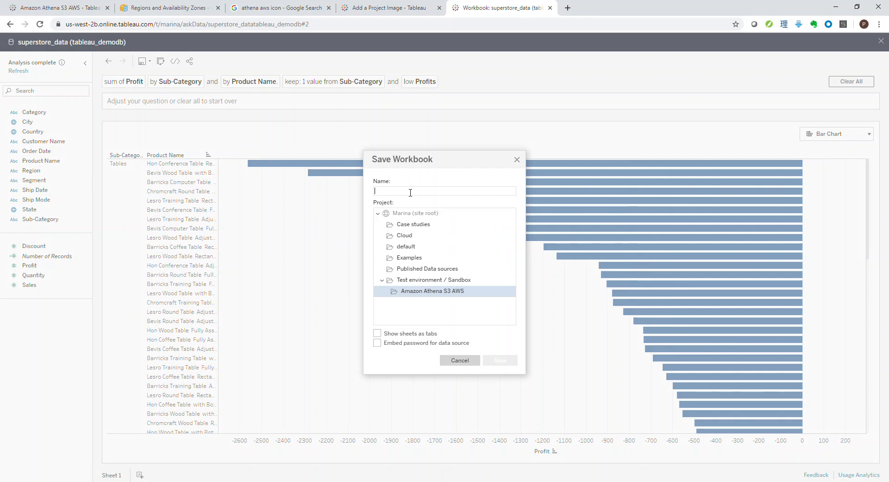
{"action": "type", "text": "AWS S3 insights"}
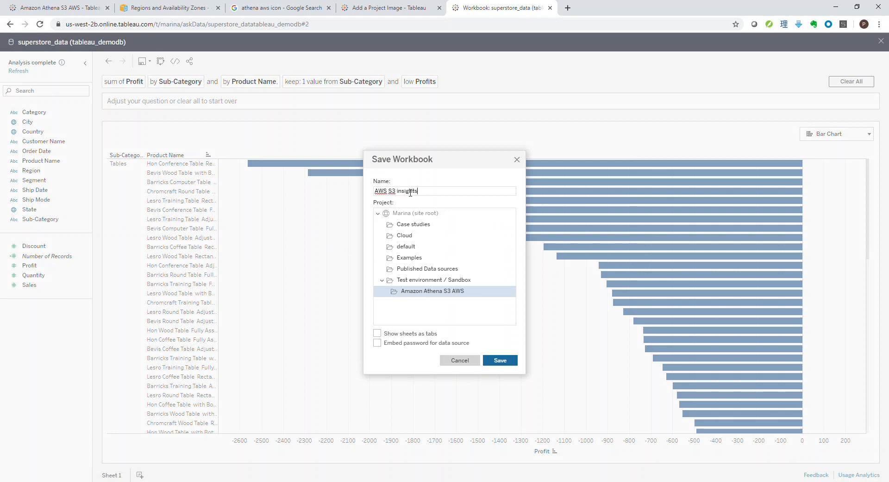
{"action": "left_click", "coordinate": [500, 360]}
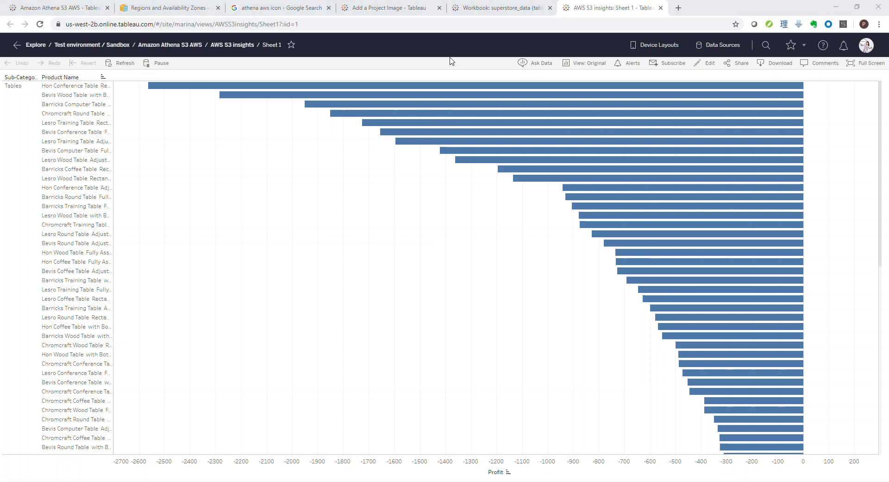
Step: Go to the Test environment / Sandbox project and create a new workbook in it
{"action": "left_click", "coordinate": [63, 48]}
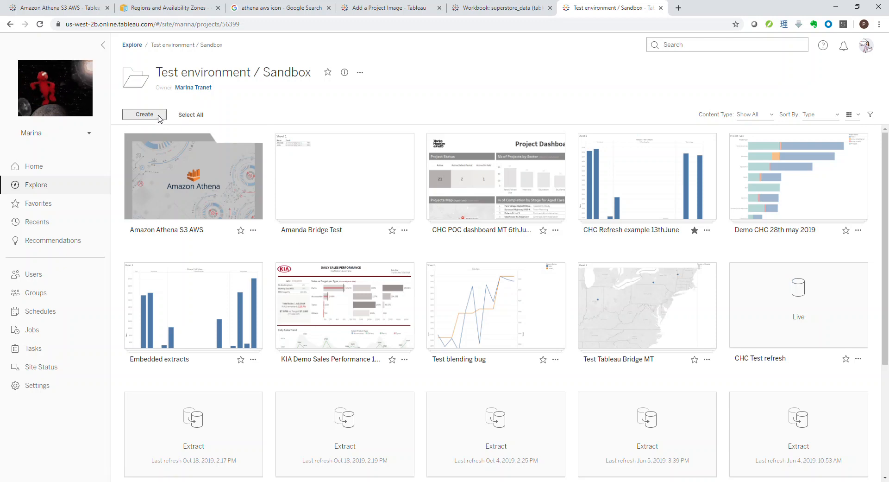
{"action": "left_click", "coordinate": [158, 116]}
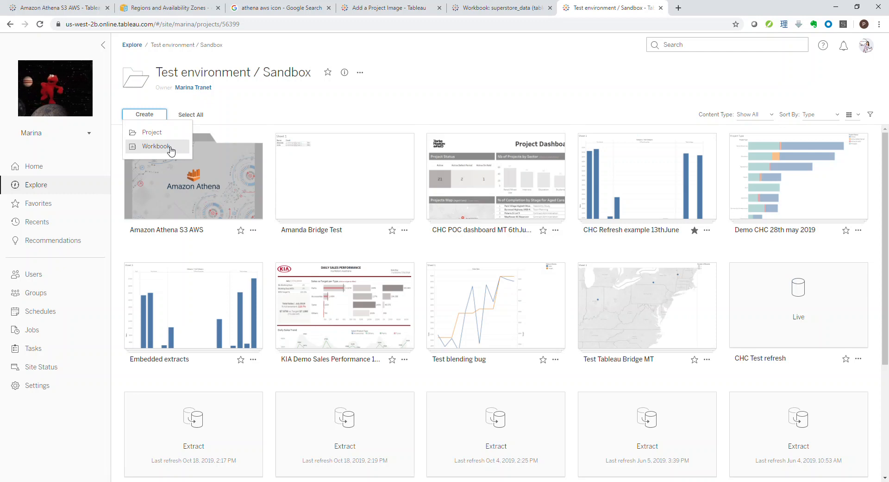
{"action": "left_click", "coordinate": [156, 147]}
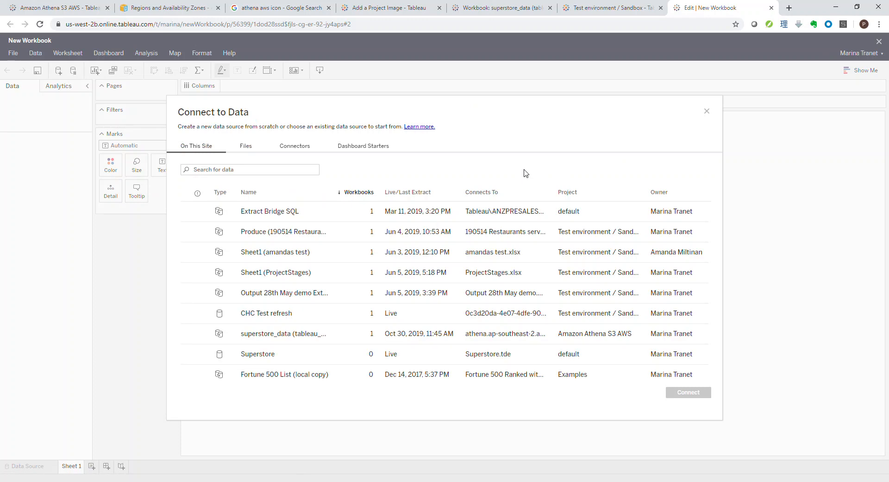
Step: Search the site's data sources for "athena" and connect the new workbook to superstore_data (tableau_demodb)
{"action": "left_click", "coordinate": [284, 169]}
{"action": "type", "text": "athena"}
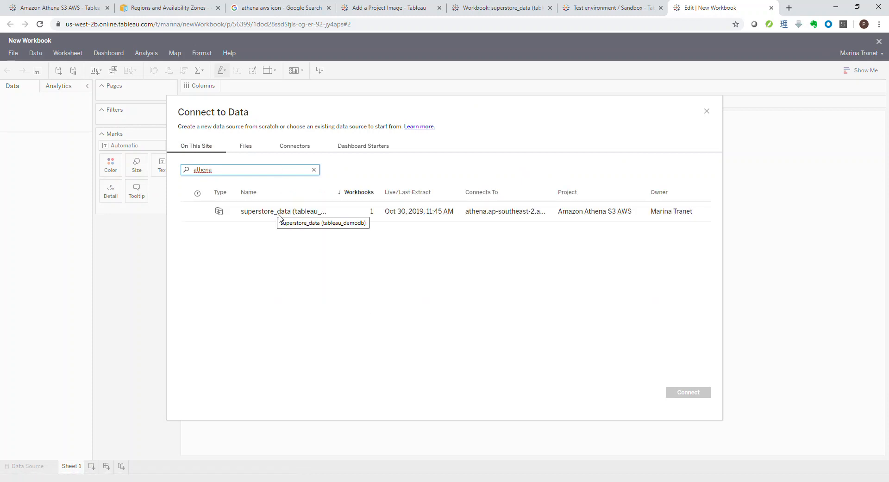
{"action": "left_click", "coordinate": [281, 218]}
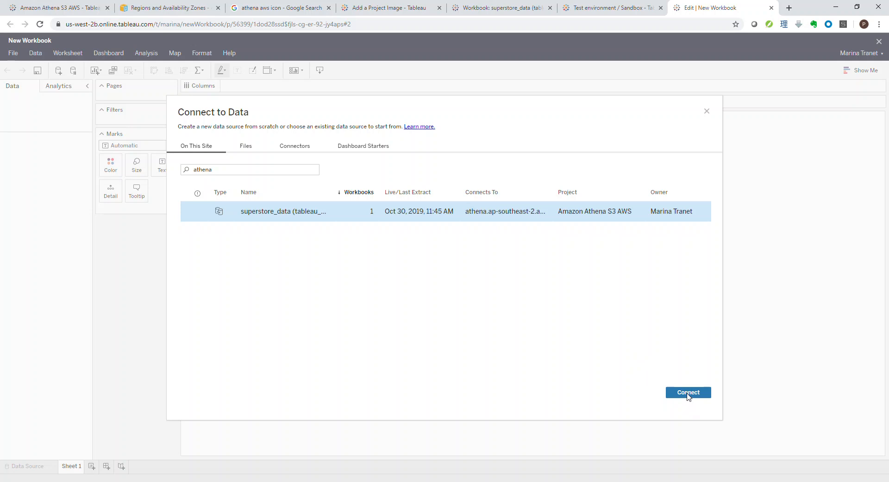
{"action": "left_click", "coordinate": [687, 392]}
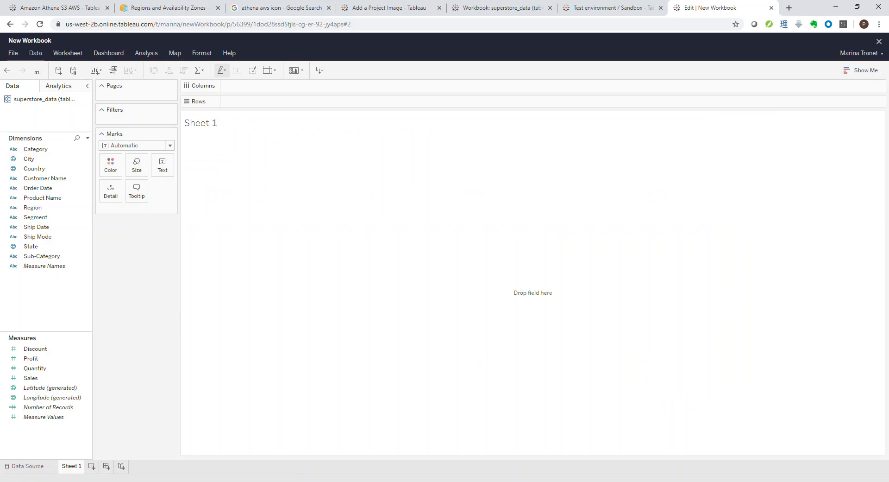
Step: Build a horizontal bar chart of Sales by Category and Sub-Category, swapping the rows and columns
{"action": "left_click", "coordinate": [66, 379]}
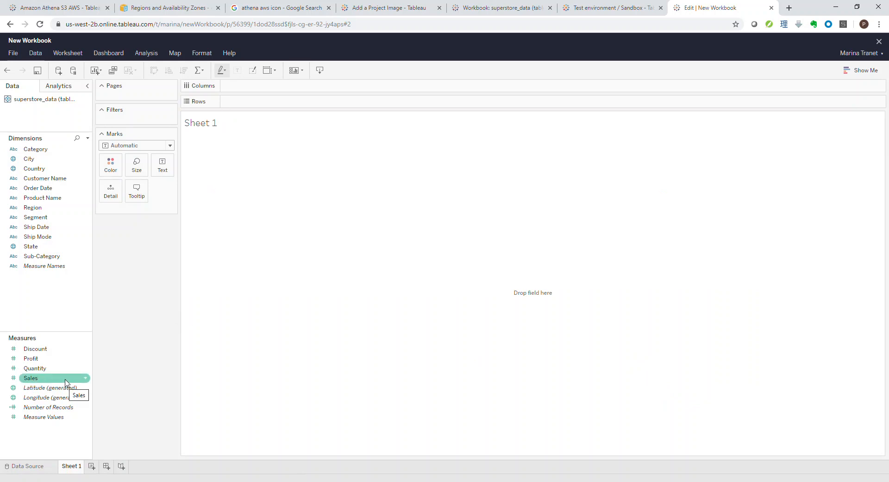
{"action": "left_click", "coordinate": [64, 378]}
{"action": "left_click", "coordinate": [60, 150]}
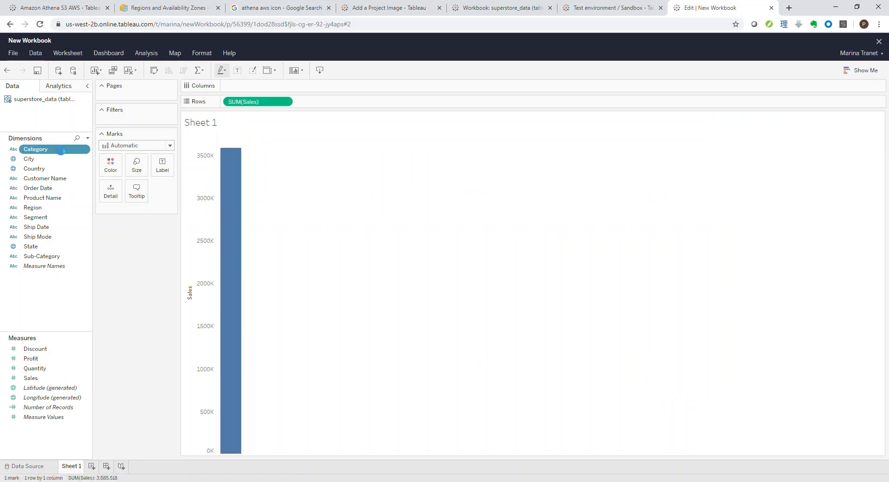
{"action": "left_click", "coordinate": [61, 150]}
{"action": "left_click", "coordinate": [45, 258]}
{"action": "left_click", "coordinate": [45, 258]}
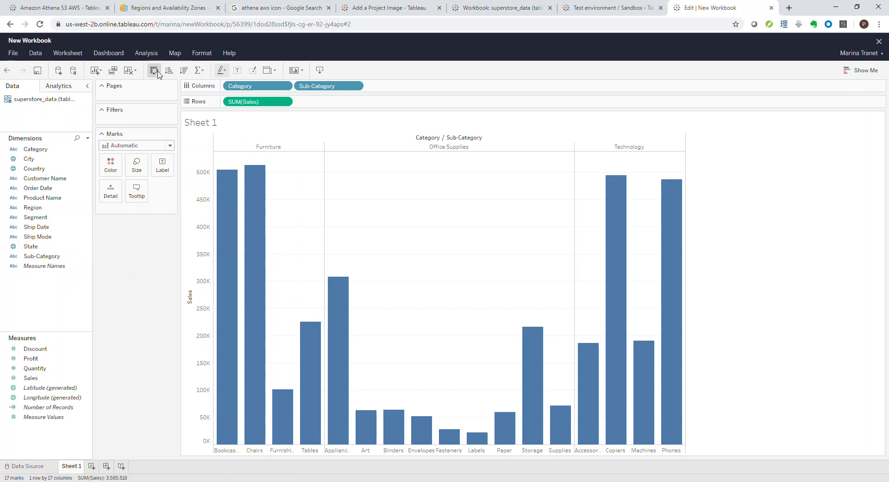
{"action": "left_click", "coordinate": [155, 70]}
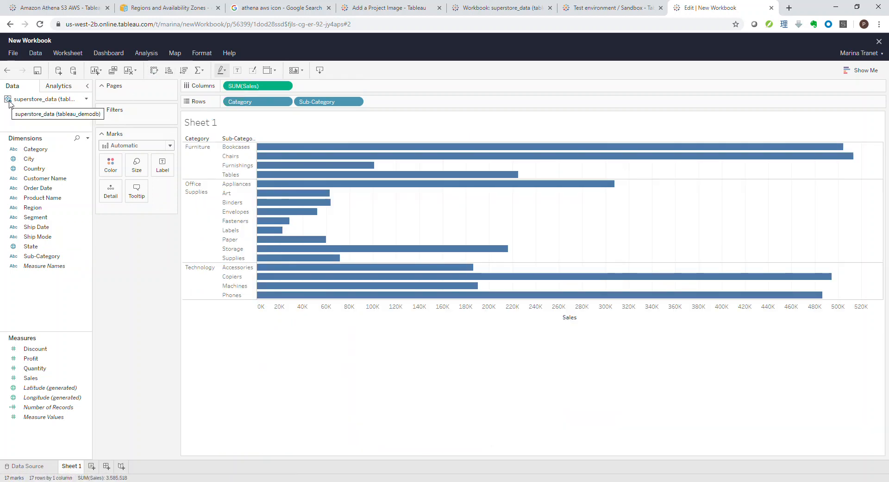
Step: Color the bars by Profit and split the chart into columns by Region, ahead of Sales
{"action": "left_click_drag", "start_coordinate": [31, 358], "coordinate": [111, 166]}
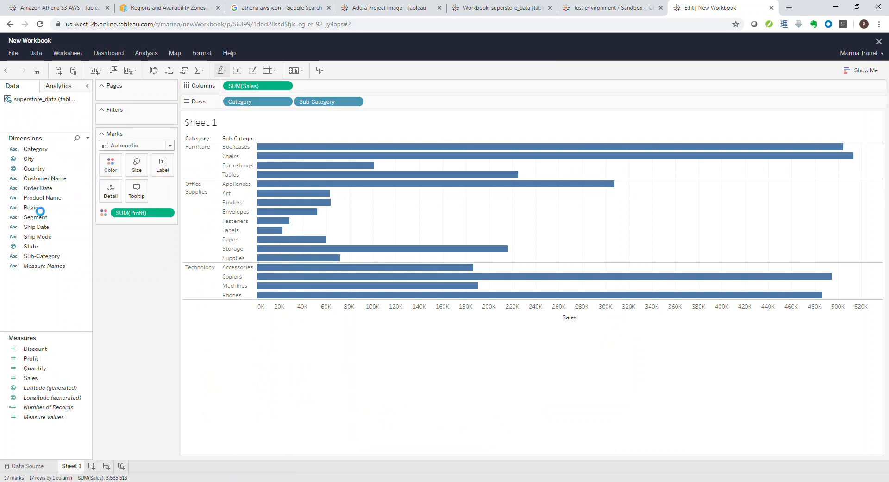
{"action": "left_click_drag", "start_coordinate": [34, 207], "coordinate": [234, 88]}
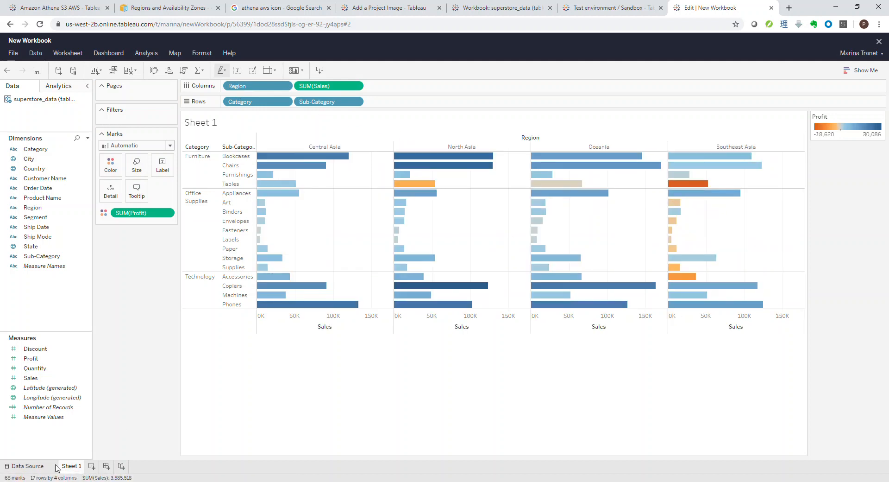
Step: In a duplicate of Sheet 1, keep only the Southeast Asia Tables bar and break it down by Product Name in rows
{"action": "right_click", "coordinate": [79, 469]}
{"action": "left_click", "coordinate": [136, 352]}
{"action": "left_click", "coordinate": [698, 185]}
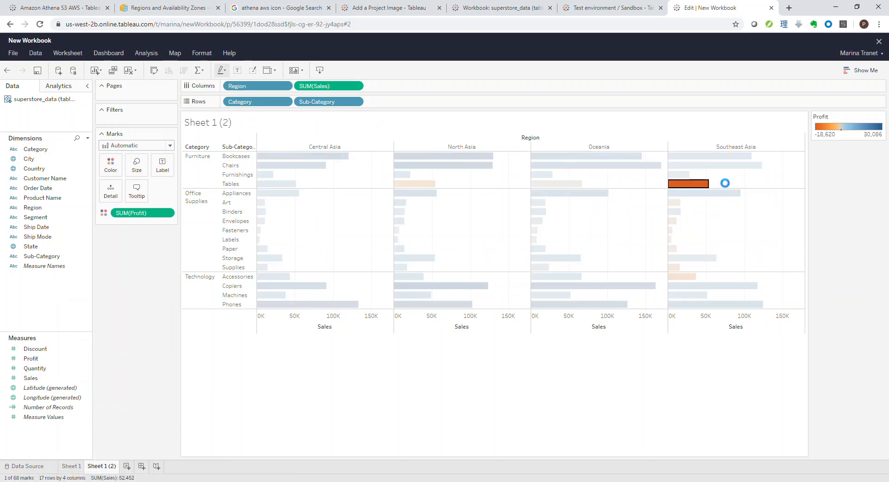
{"action": "left_click_drag", "start_coordinate": [42, 197], "coordinate": [384, 104]}
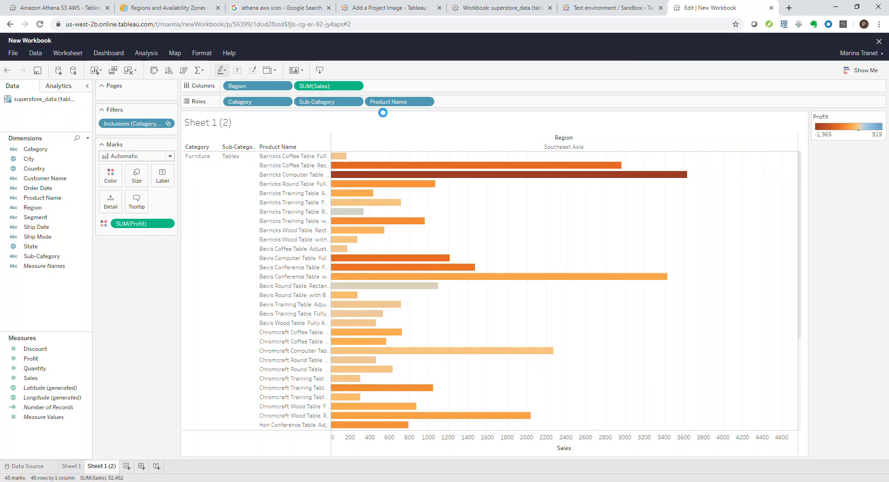
Step: Sort the table products in descending order of Sales and briefly highlight the 16 top-selling bars
{"action": "left_click", "coordinate": [185, 71]}
{"action": "mouse_move", "coordinate": [355, 188]}
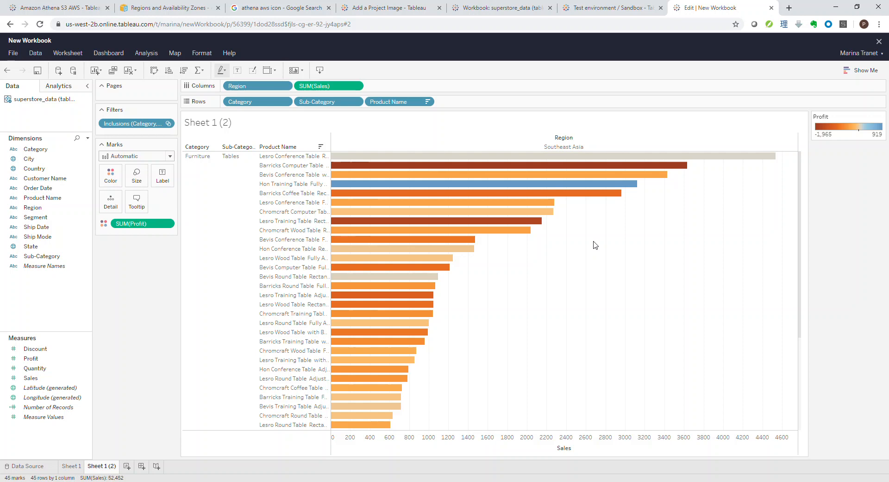
{"action": "left_click_drag", "start_coordinate": [532, 298], "coordinate": [354, 157]}
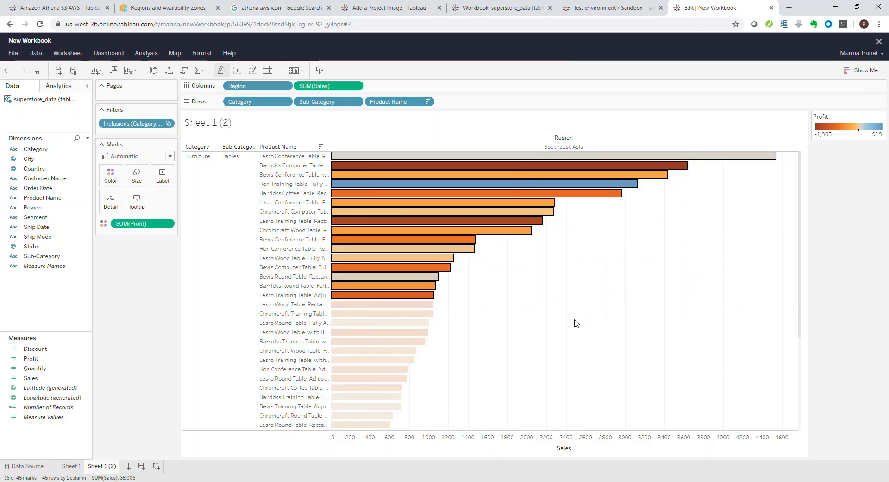
{"action": "left_click", "coordinate": [539, 303]}
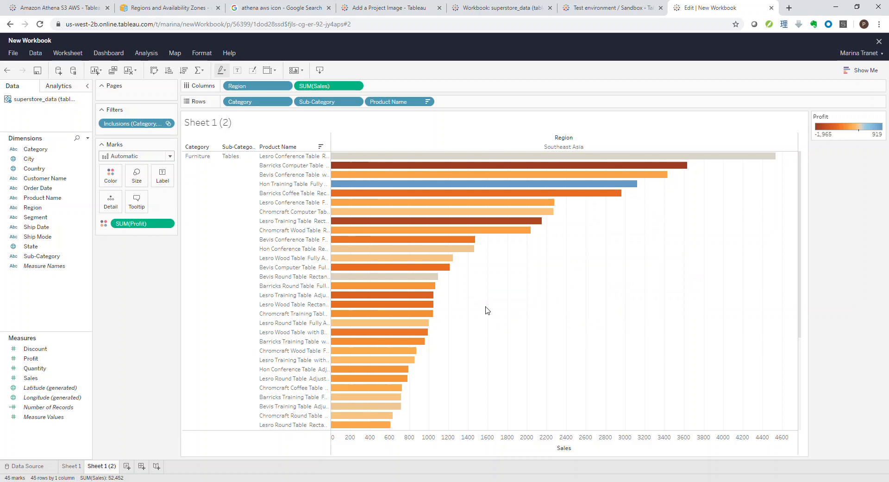
Step: Close the new workbook without saving it and view the recent content on the site's Home page
{"action": "left_click", "coordinate": [888, 39]}
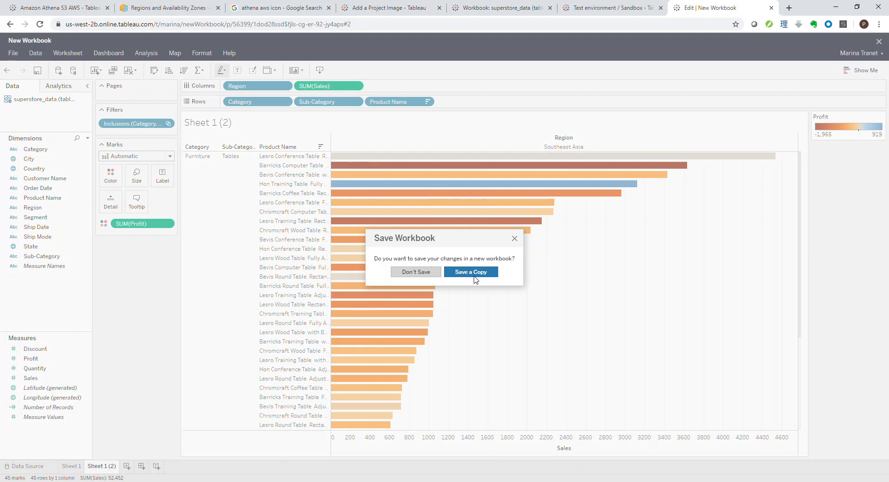
{"action": "left_click", "coordinate": [430, 273]}
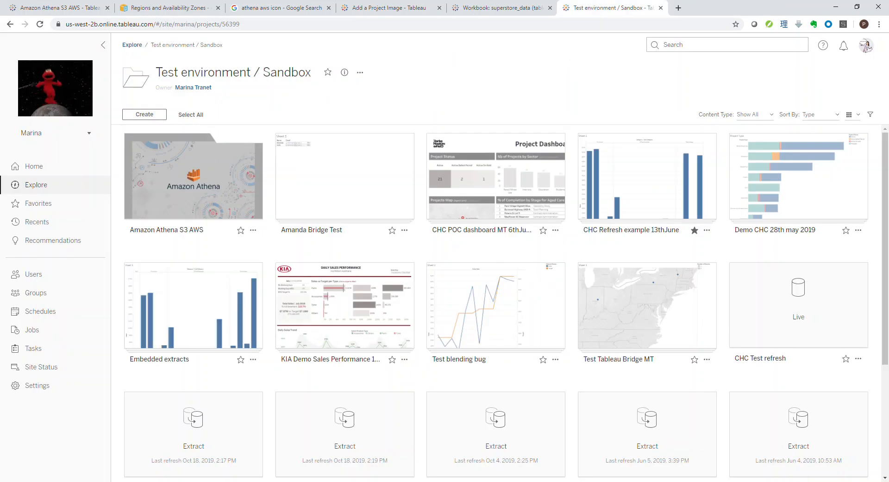
{"action": "left_click", "coordinate": [41, 170]}
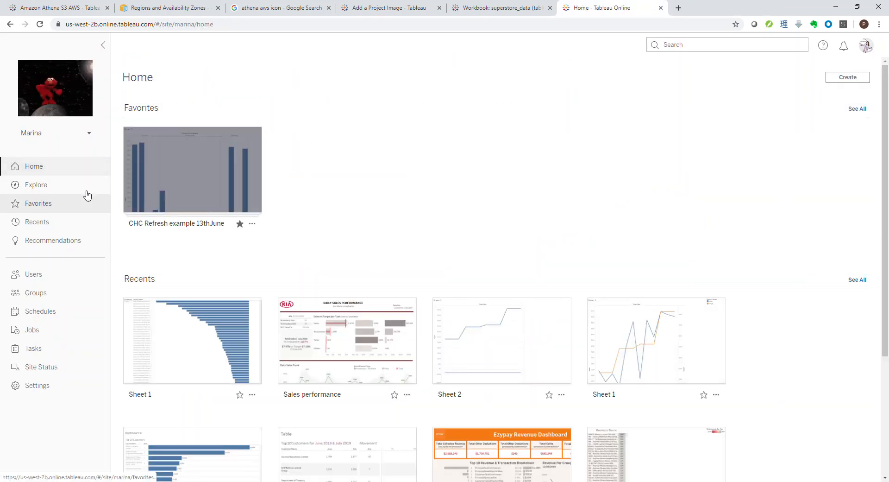
{"action": "scroll", "coordinate": [118, 226], "scroll_direction": "down", "scroll_amount": 3}
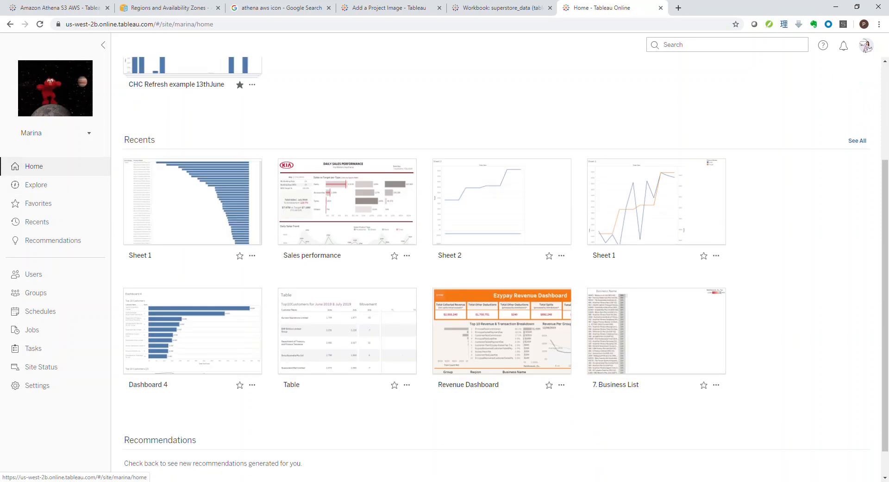